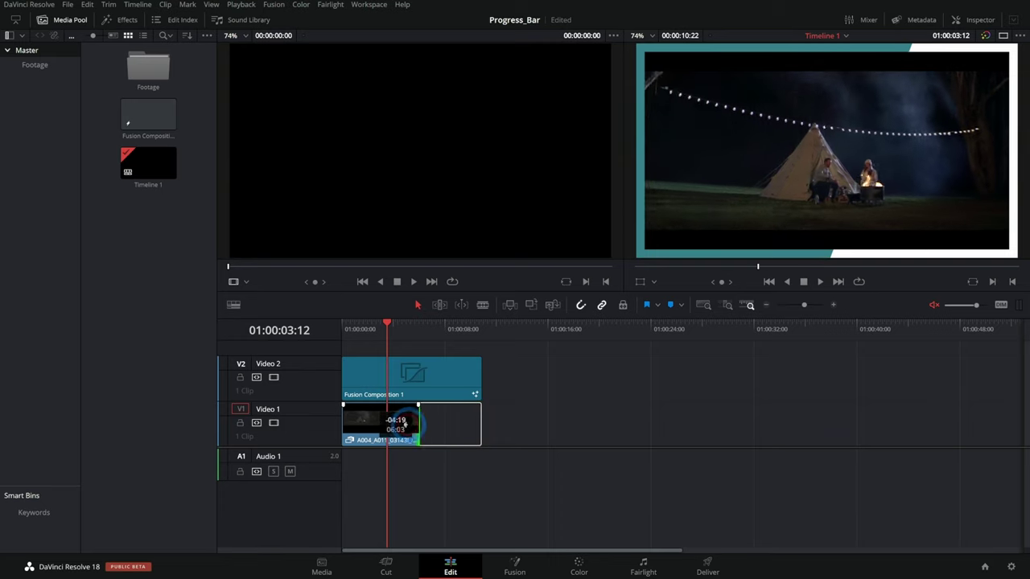
- Trim the V2 Fusion Composition clip to about five seconds and play the timeline from the start
{"action": "left_click_drag", "start_coordinate": [477, 372], "coordinate": [403, 374]}
{"action": "left_click_drag", "start_coordinate": [386, 325], "coordinate": [321, 379]}
{"action": "key", "text": "space"}
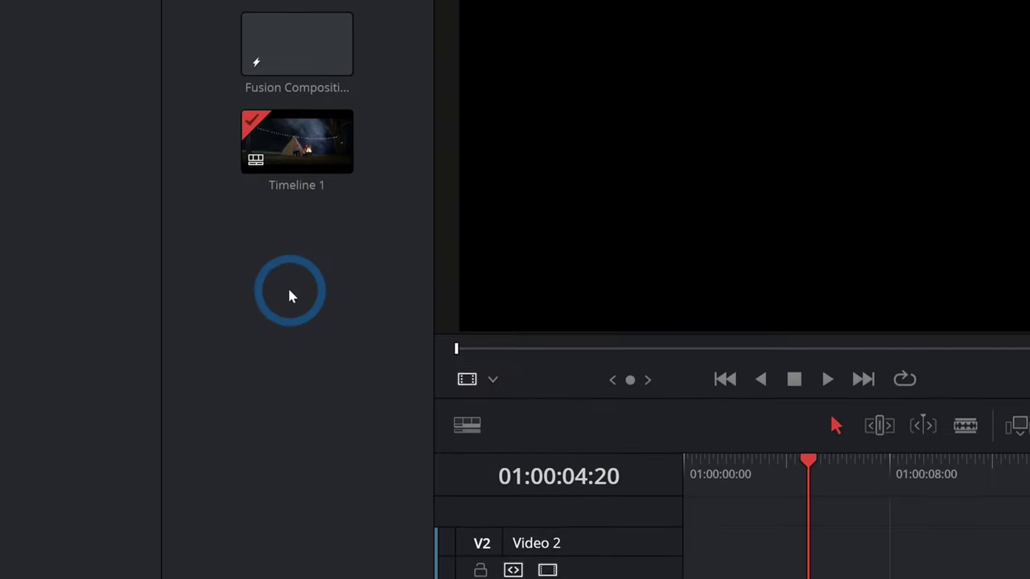
- Create Fusion Composition 2 in the Media Pool and open it on the Fusion page
{"action": "right_click", "coordinate": [145, 240]}
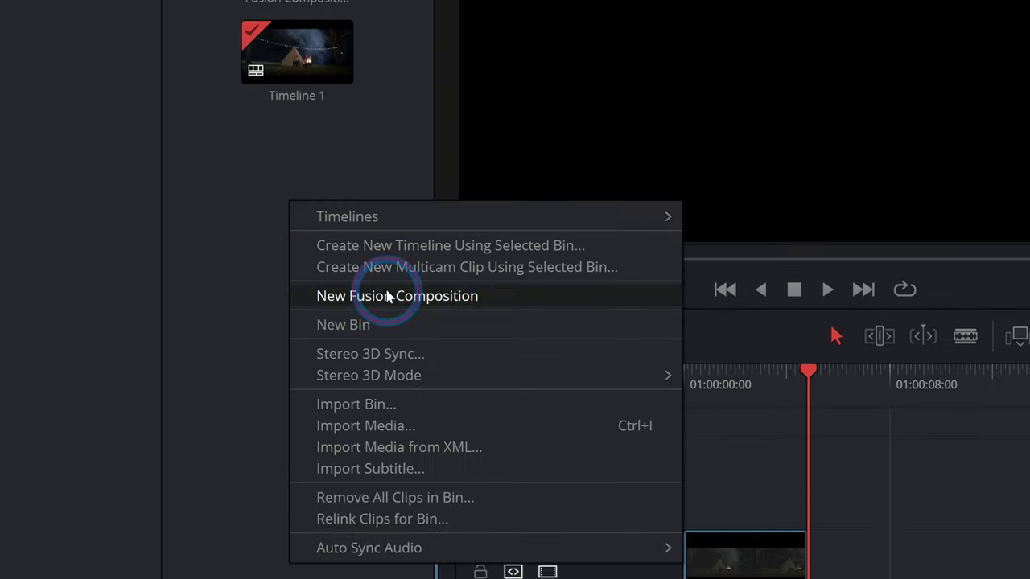
{"action": "left_click", "coordinate": [391, 386]}
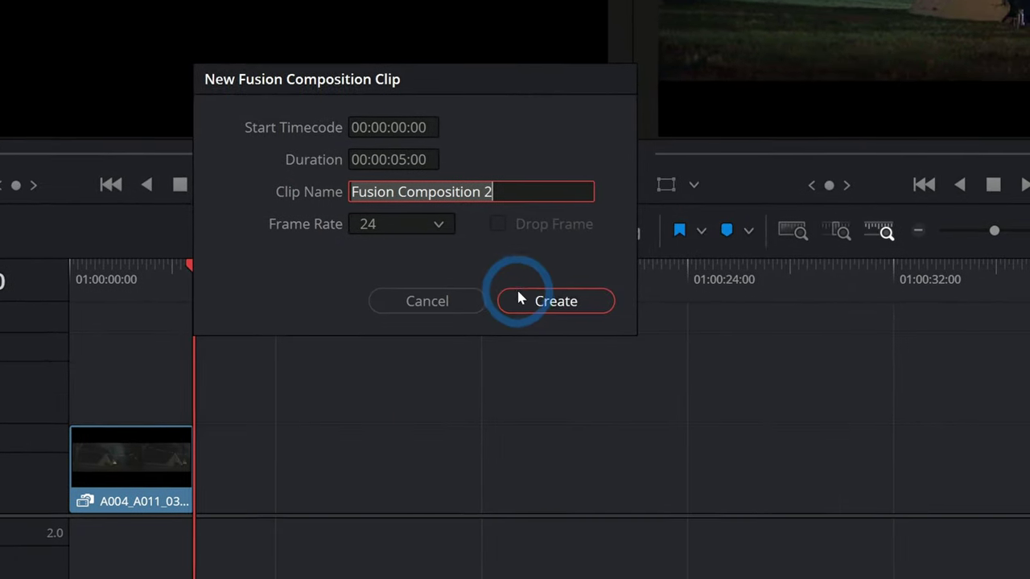
{"action": "left_click", "coordinate": [691, 345]}
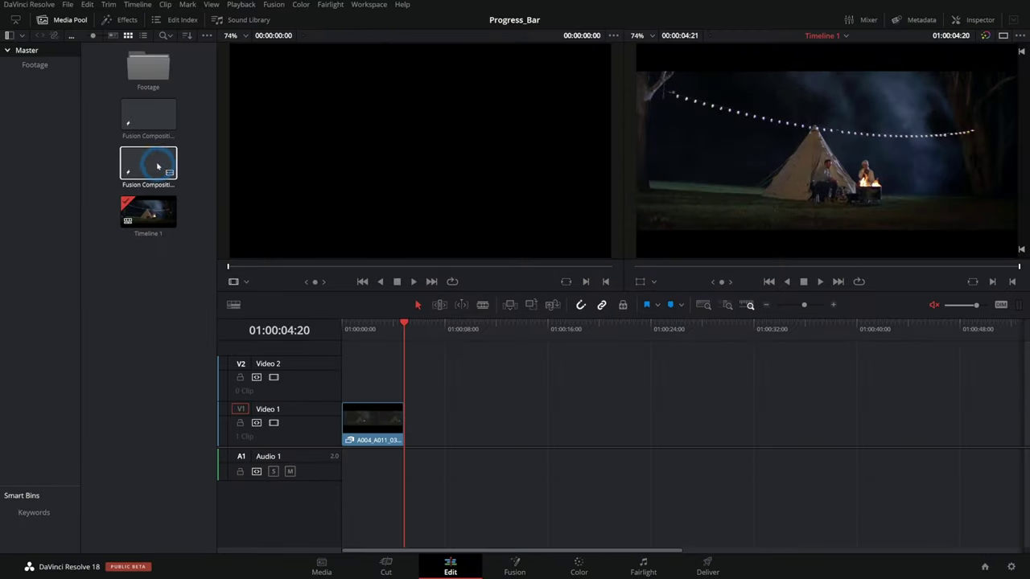
{"action": "double_click", "coordinate": [157, 166]}
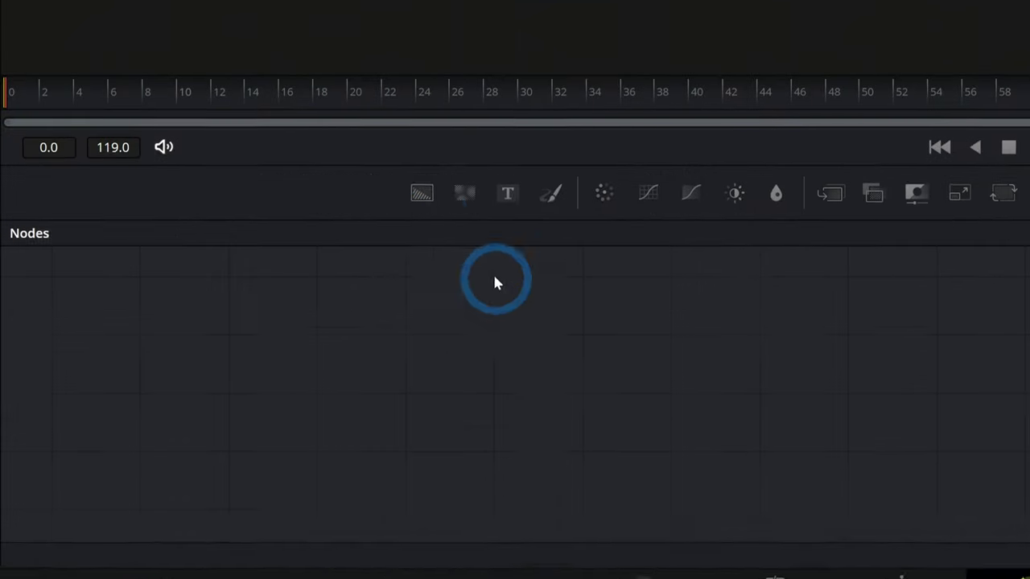
- Add a Background1 node and connect it to MediaOut1
{"action": "left_click_drag", "start_coordinate": [211, 365], "coordinate": [266, 477]}
{"action": "left_click_drag", "start_coordinate": [516, 378], "coordinate": [642, 264]}
{"action": "left_click_drag", "start_coordinate": [517, 297], "coordinate": [1009, 395]}
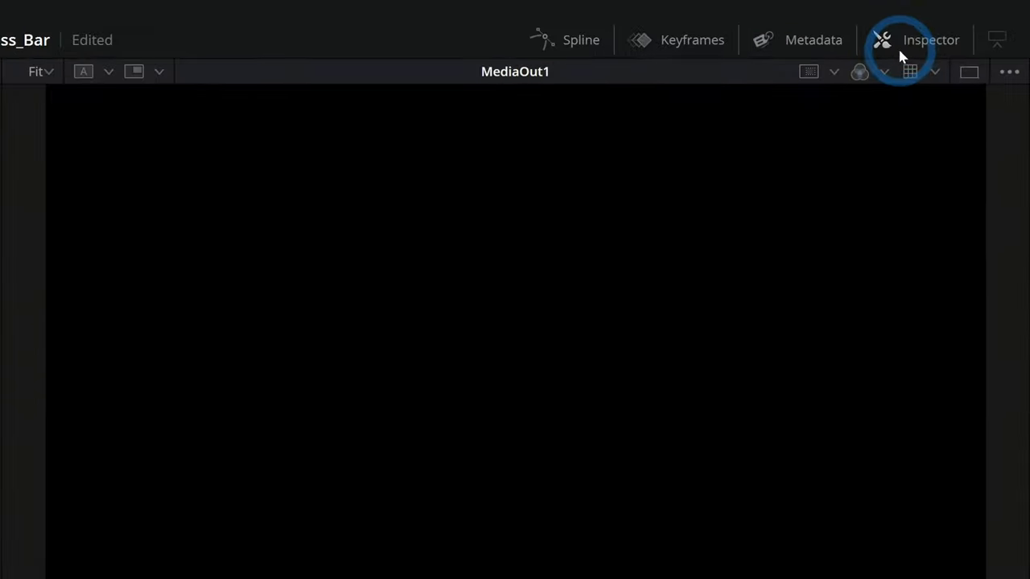
- Set Background1's colour to a solid teal and widen the viewer
{"action": "left_click", "coordinate": [964, 24]}
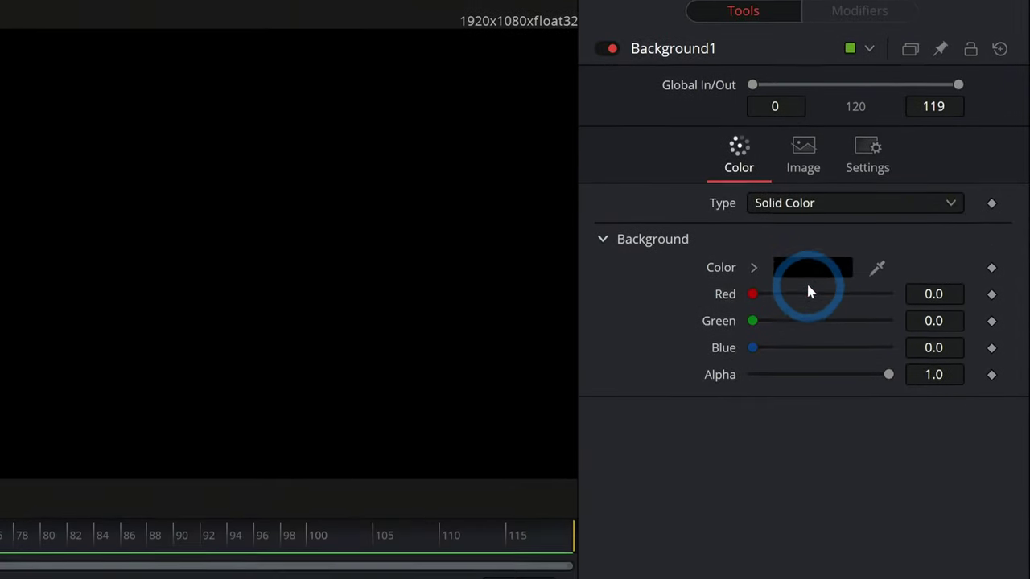
{"action": "left_click", "coordinate": [808, 283]}
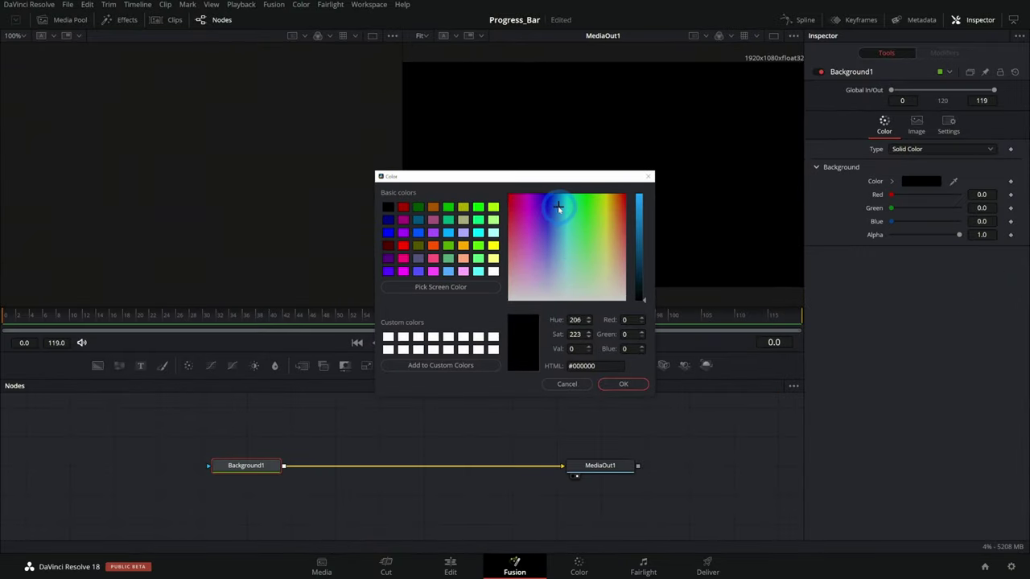
{"action": "left_click_drag", "start_coordinate": [644, 227], "coordinate": [644, 218]}
{"action": "left_click_drag", "start_coordinate": [568, 223], "coordinate": [564, 228]}
{"action": "left_click", "coordinate": [629, 384]}
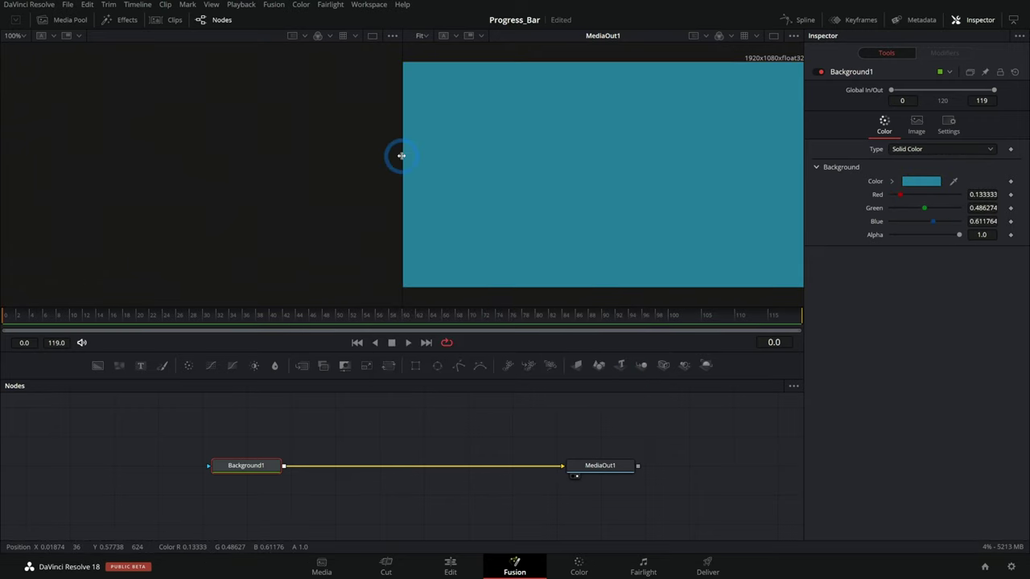
{"action": "left_click_drag", "start_coordinate": [397, 156], "coordinate": [359, 159]}
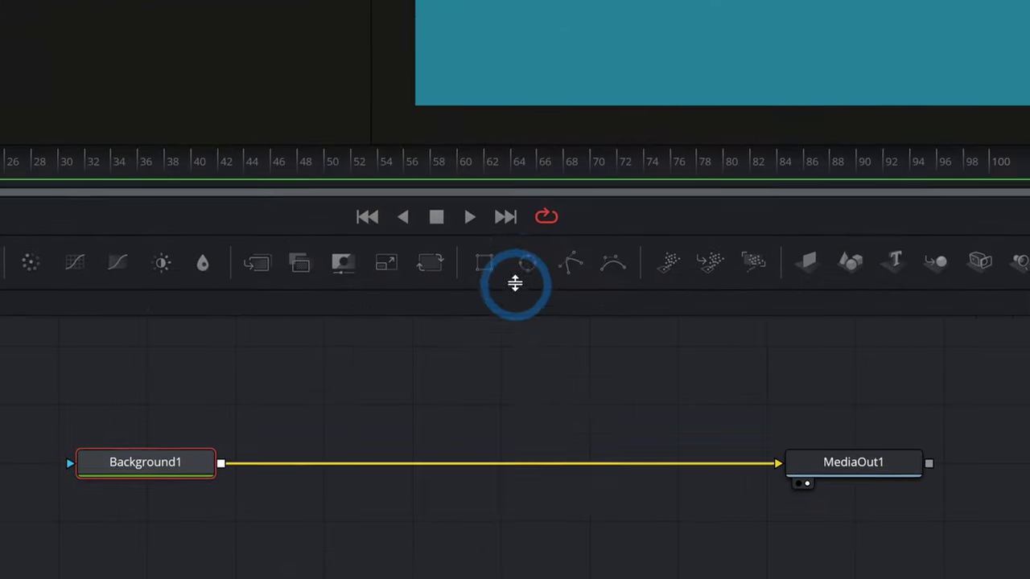
- Add a Rectangle1 node as Background1's mask
{"action": "left_click_drag", "start_coordinate": [515, 295], "coordinate": [222, 490]}
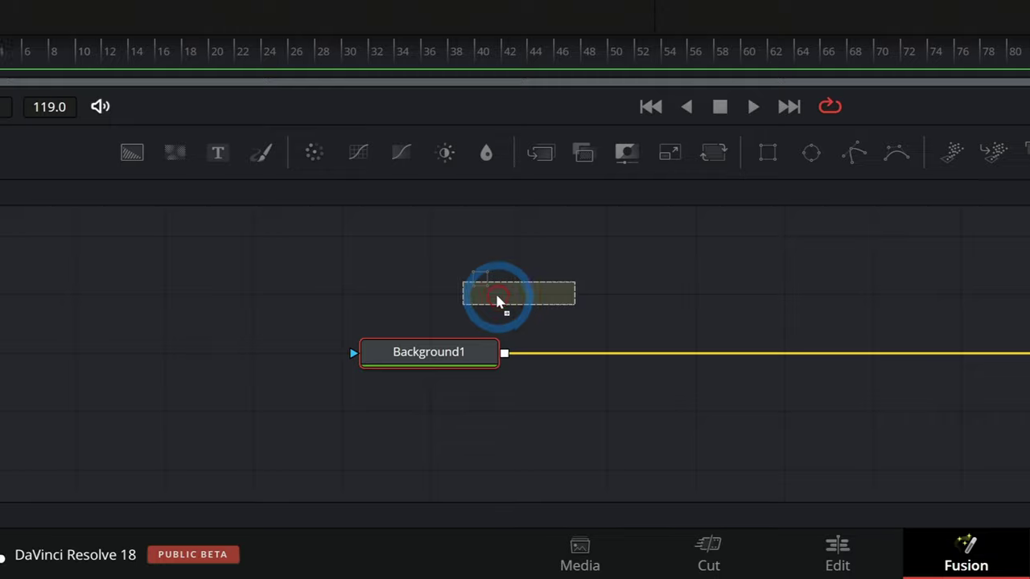
{"action": "left_click_drag", "start_coordinate": [516, 355], "coordinate": [516, 356]}
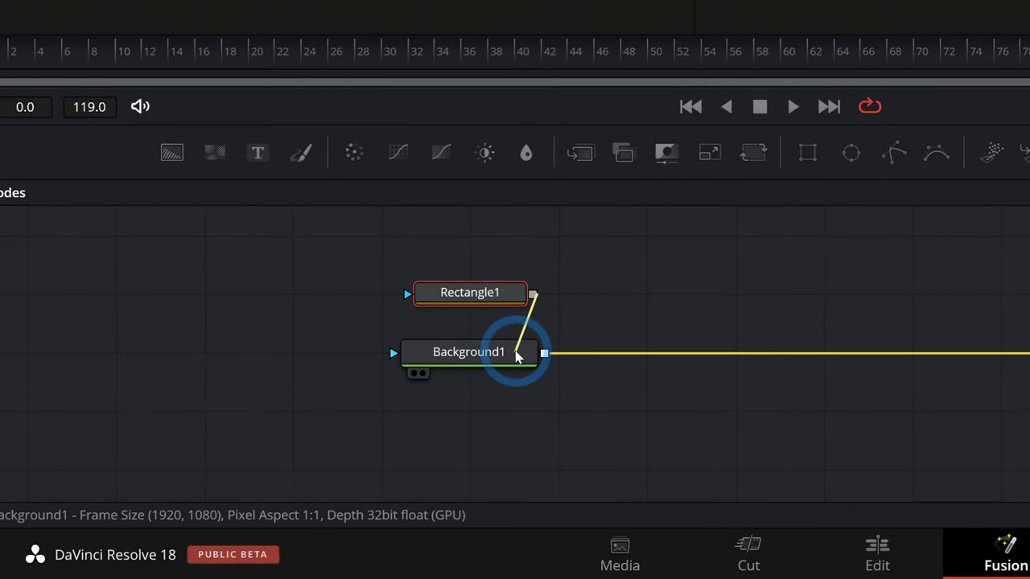
{"action": "left_click", "coordinate": [501, 295]}
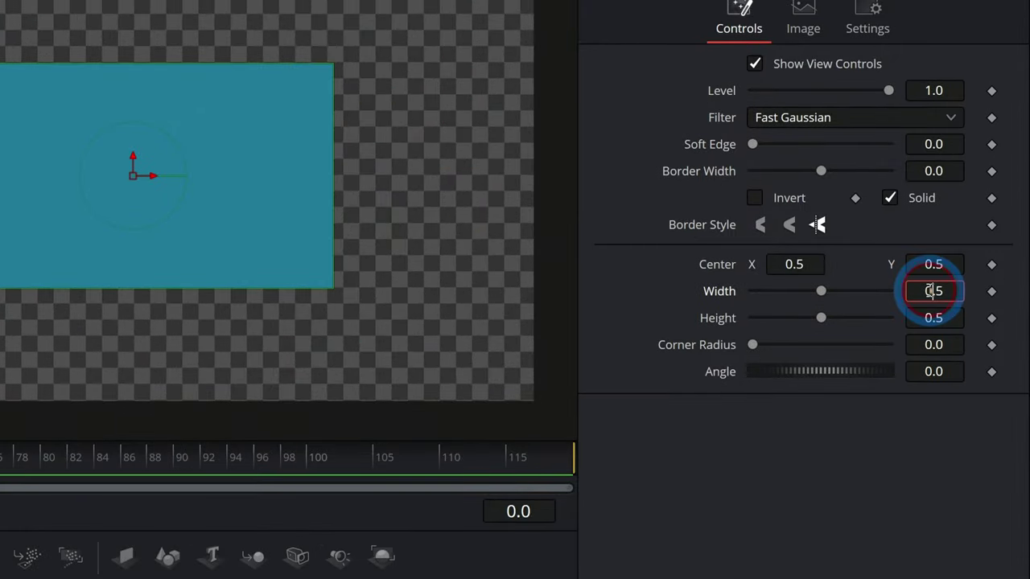
- Make Rectangle1 1.0 wide and 1.0 high, not solid, with border width 0.048
{"action": "left_click", "coordinate": [979, 234]}
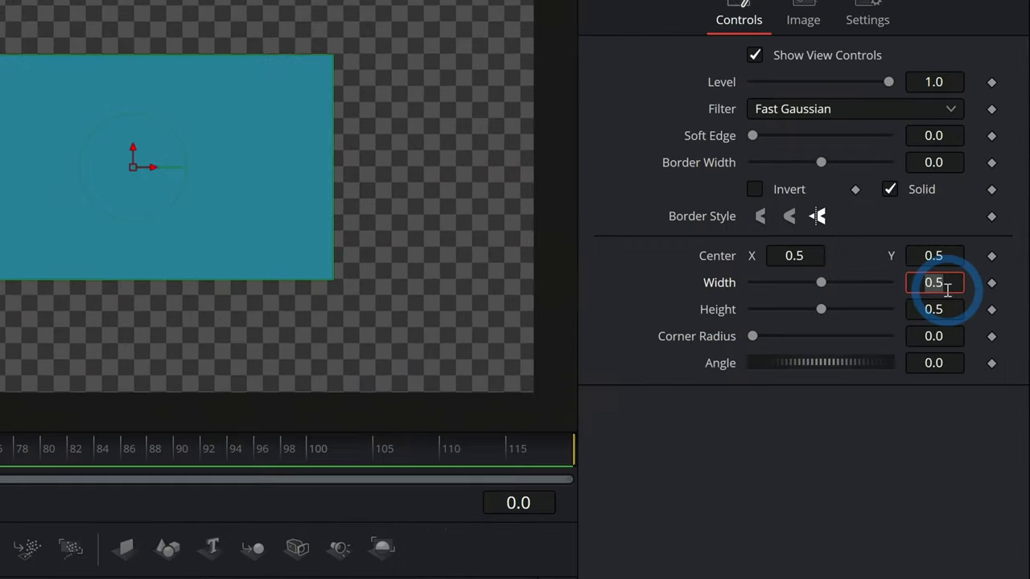
{"action": "key", "text": "Tab"}
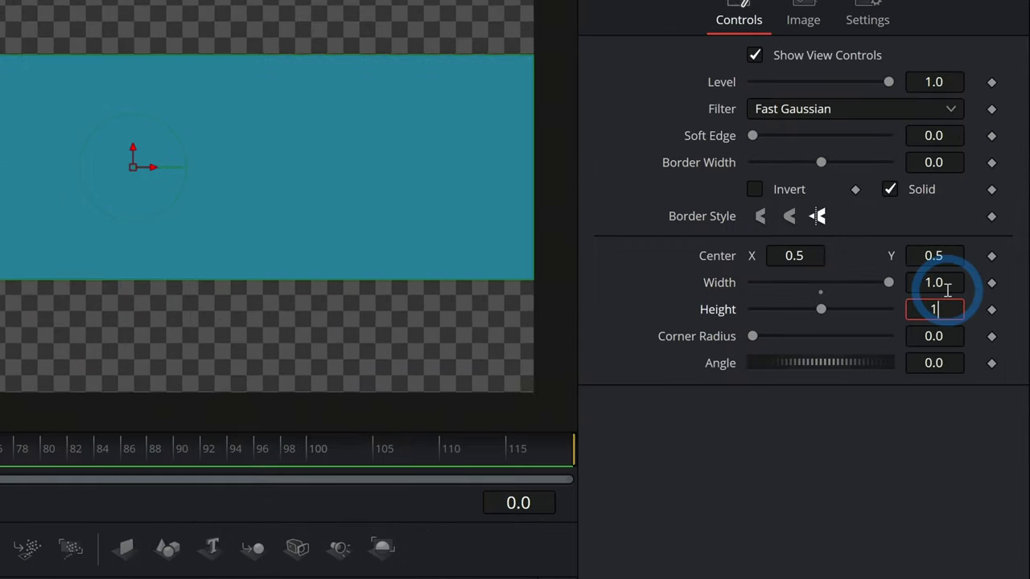
{"action": "type", "text": "1"}
{"action": "key", "text": "Tab"}
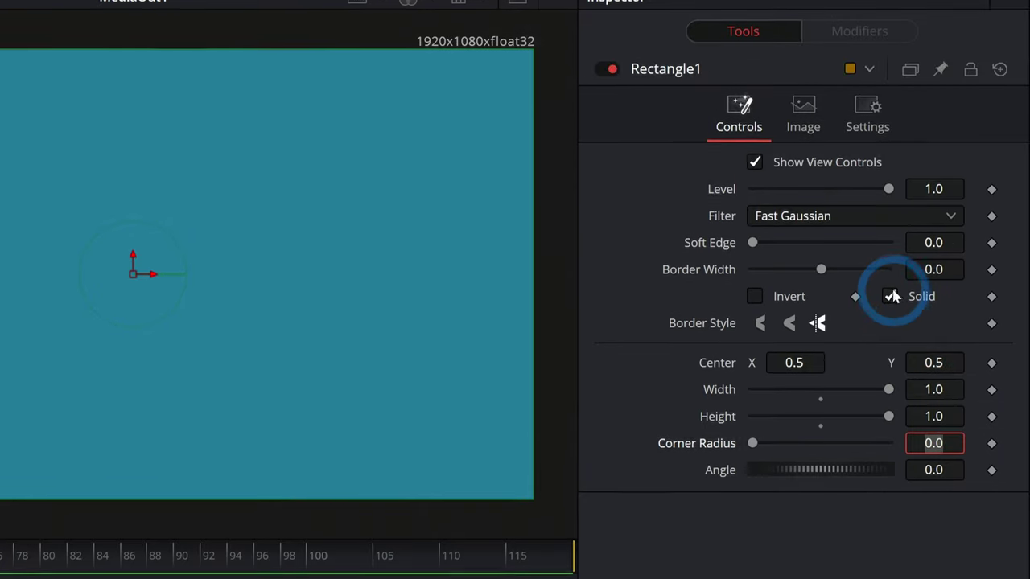
{"action": "left_click", "coordinate": [890, 189]}
{"action": "left_click_drag", "start_coordinate": [821, 270], "coordinate": [837, 272]}
{"action": "left_click", "coordinate": [457, 117]}
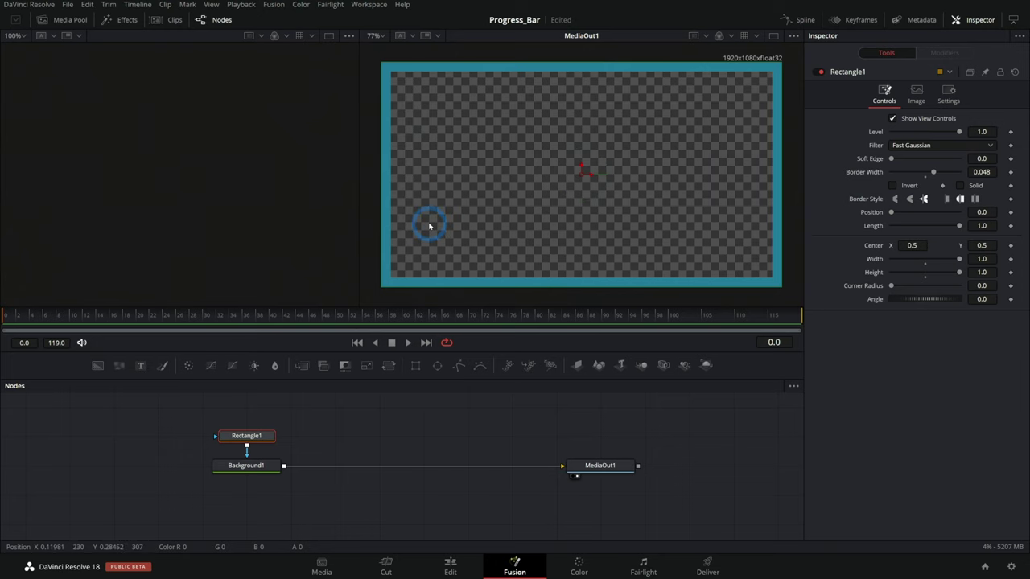
{"action": "left_click", "coordinate": [292, 475]}
- Add a Background2 node merged over Background1 through Merge1
{"action": "left_click_drag", "start_coordinate": [125, 373], "coordinate": [338, 443]}
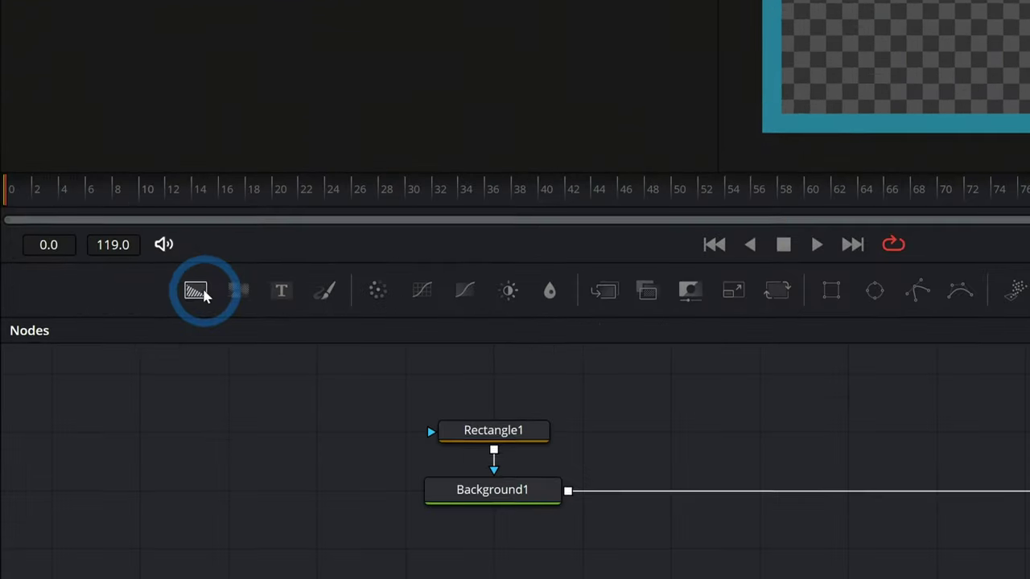
{"action": "left_click_drag", "start_coordinate": [519, 308], "coordinate": [519, 308]}
{"action": "left_click_drag", "start_coordinate": [582, 295], "coordinate": [413, 354]}
{"action": "left_click_drag", "start_coordinate": [515, 354], "coordinate": [521, 352]}
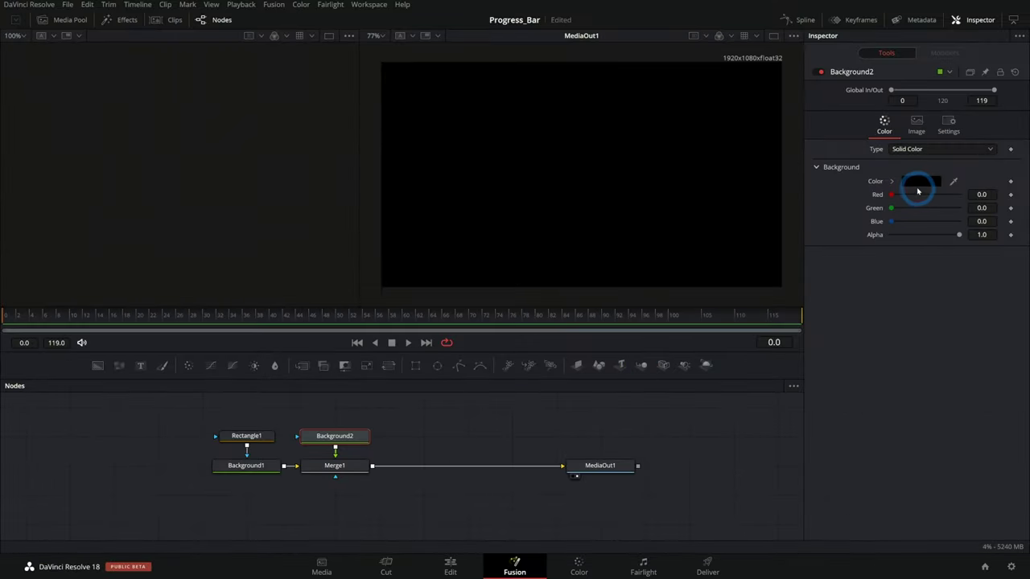
- Make Background2 white and mask it with Rectangle1 as well
{"action": "left_click", "coordinate": [919, 185]}
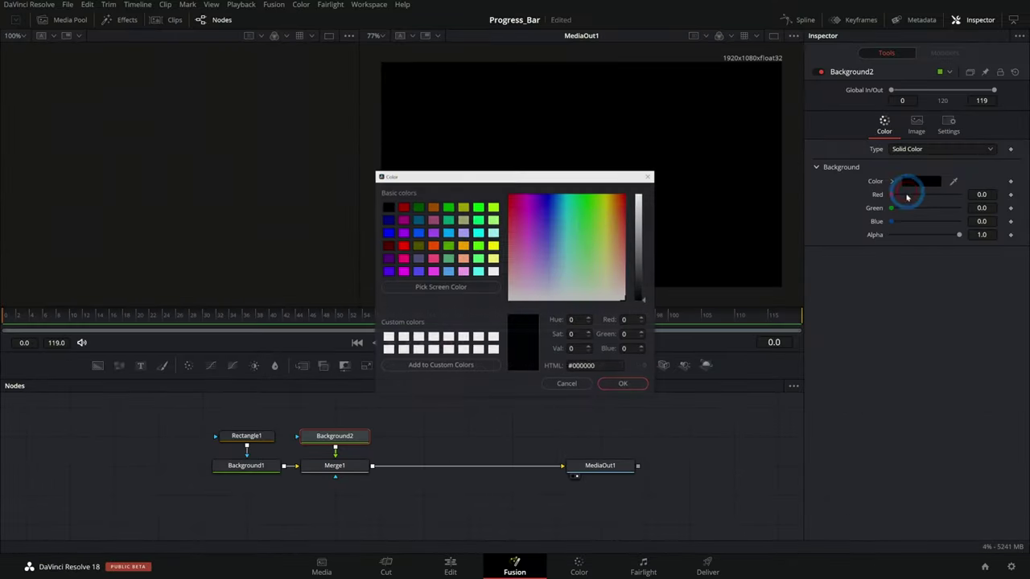
{"action": "left_click_drag", "start_coordinate": [639, 207], "coordinate": [640, 199]}
{"action": "left_click", "coordinate": [621, 384]}
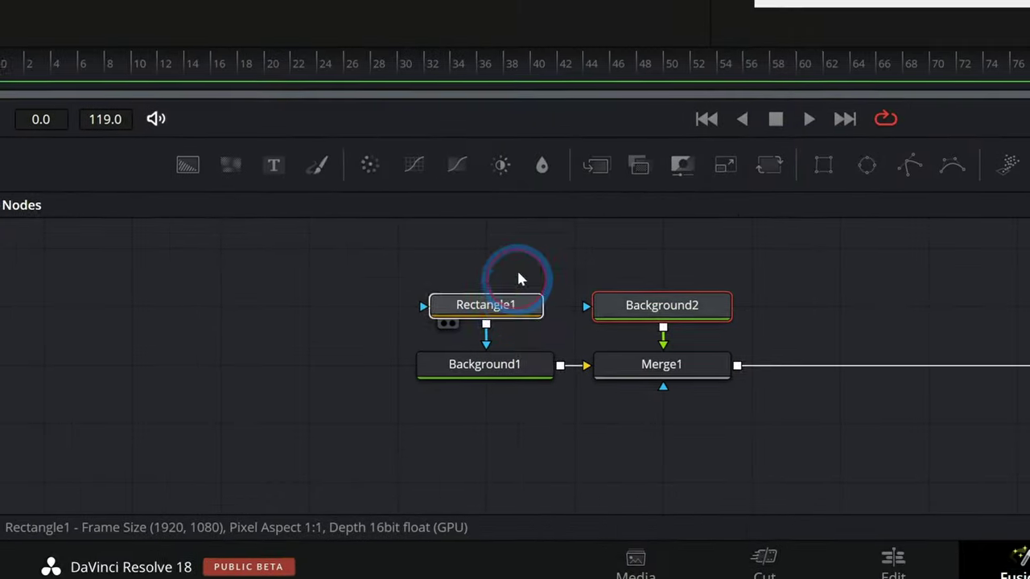
{"action": "left_click_drag", "start_coordinate": [515, 306], "coordinate": [515, 248]}
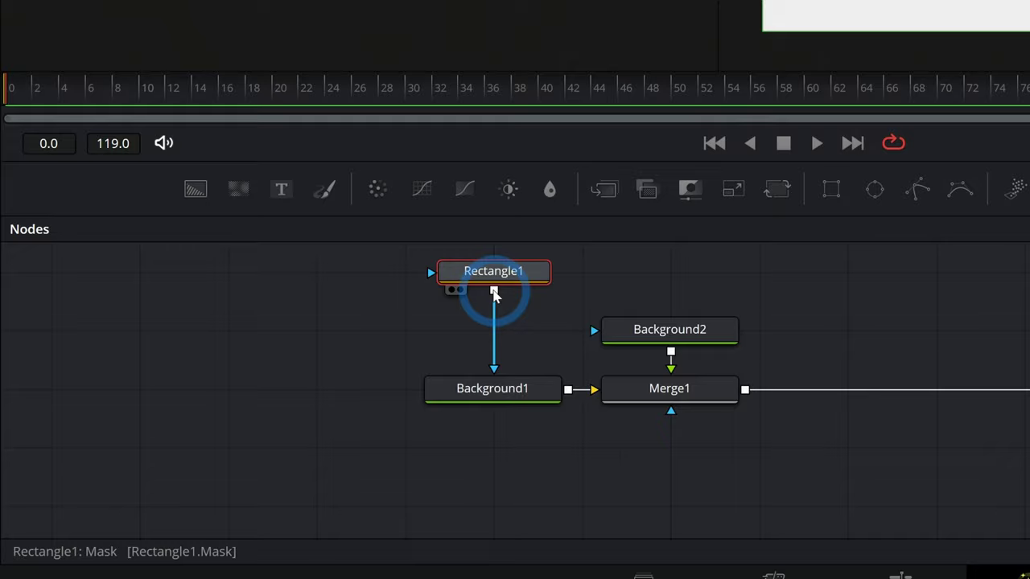
{"action": "left_click_drag", "start_coordinate": [494, 292], "coordinate": [624, 336]}
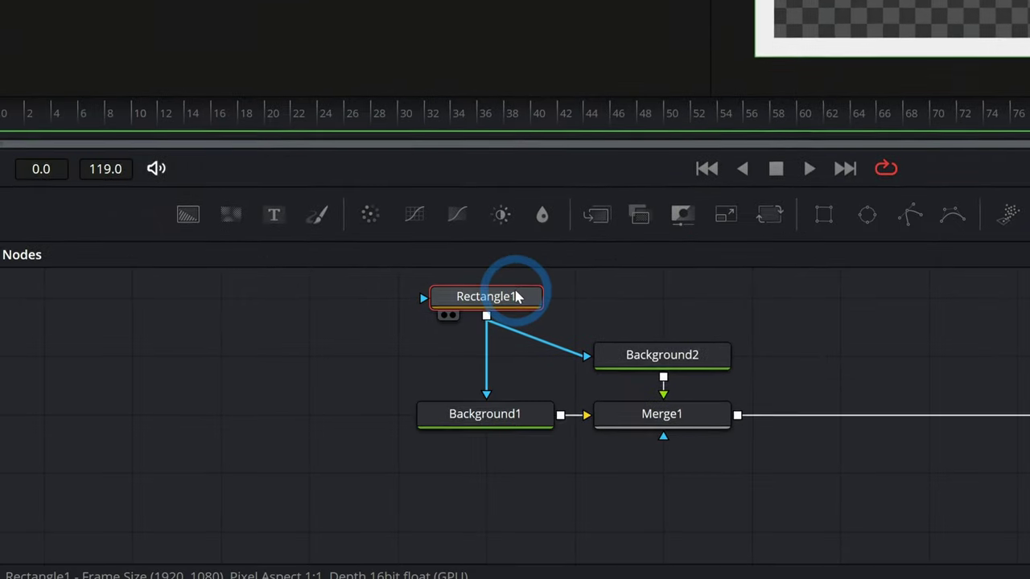
- Rename Rectangle1 to Frame_Mask and add a new Rectangle mask to Merge1
{"action": "left_click", "coordinate": [262, 407]}
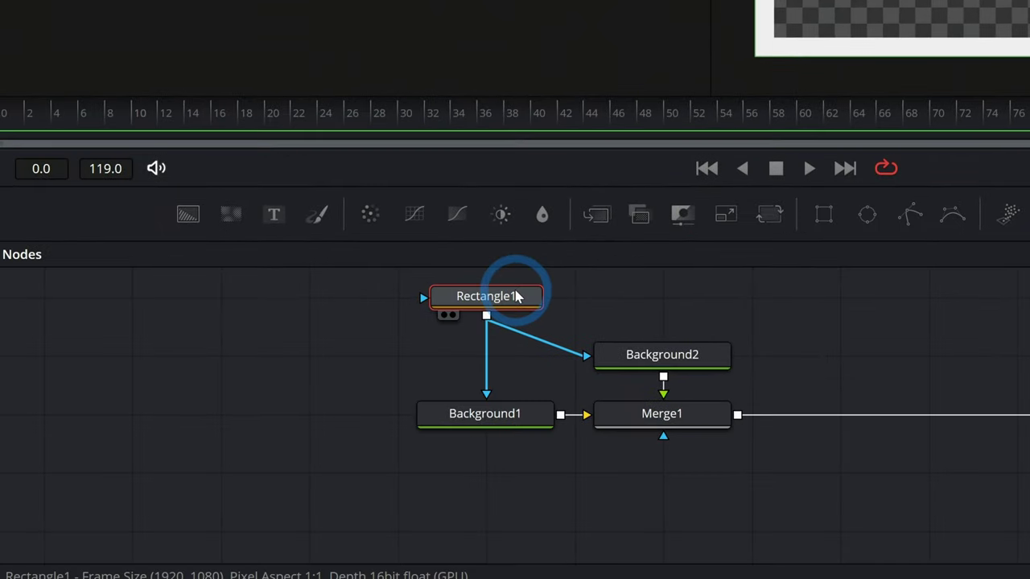
{"action": "key", "text": "F2"}
{"action": "type", "text": "Frame_Mask"}
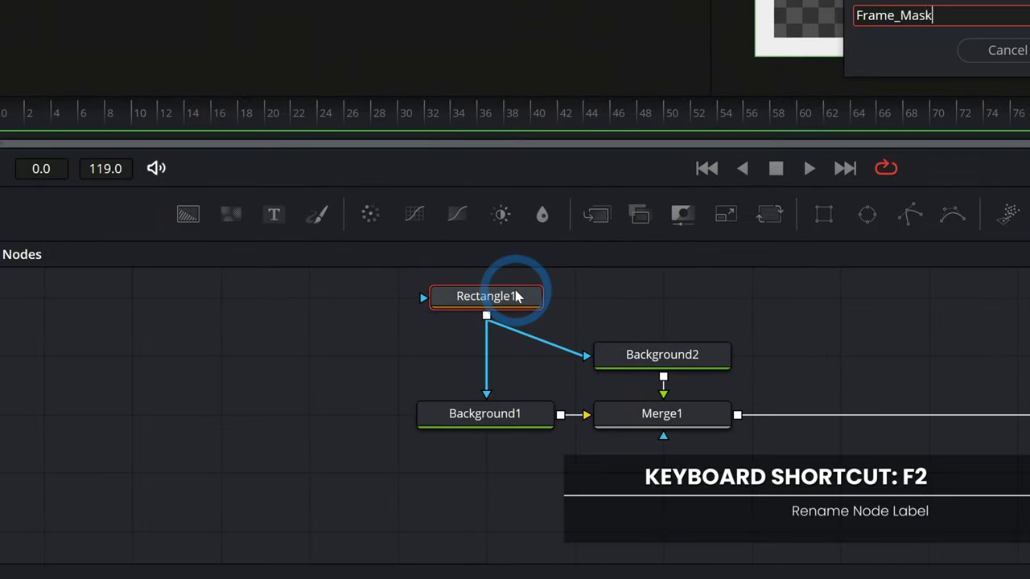
{"action": "key", "text": "Return"}
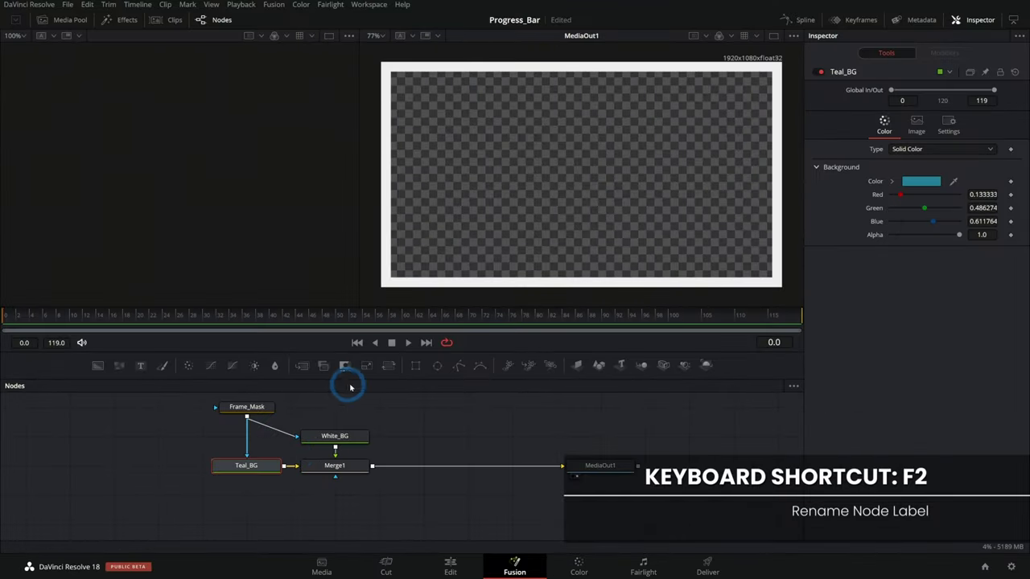
{"action": "left_click", "coordinate": [334, 465]}
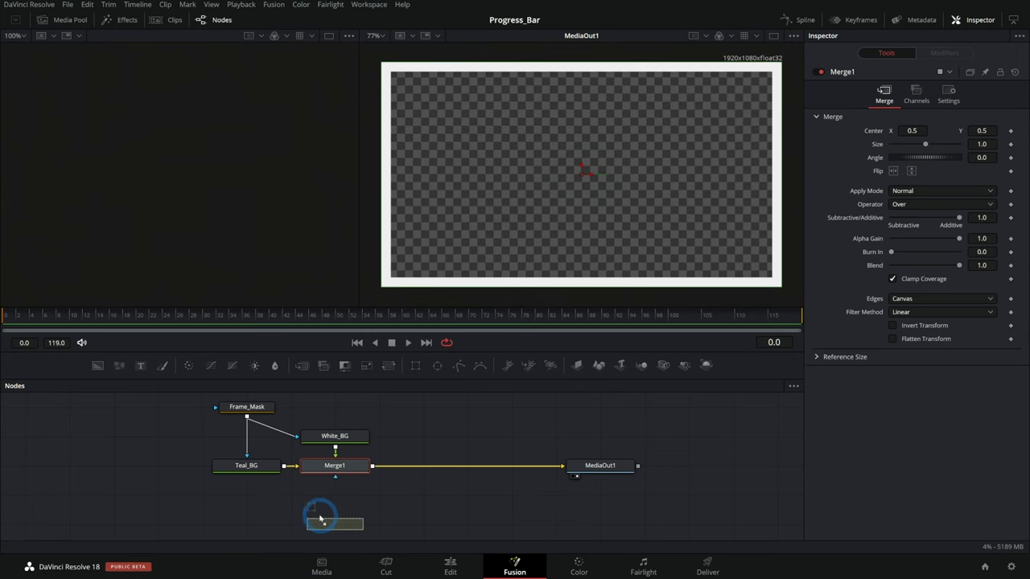
{"action": "left_click_drag", "start_coordinate": [320, 519], "coordinate": [345, 466]}
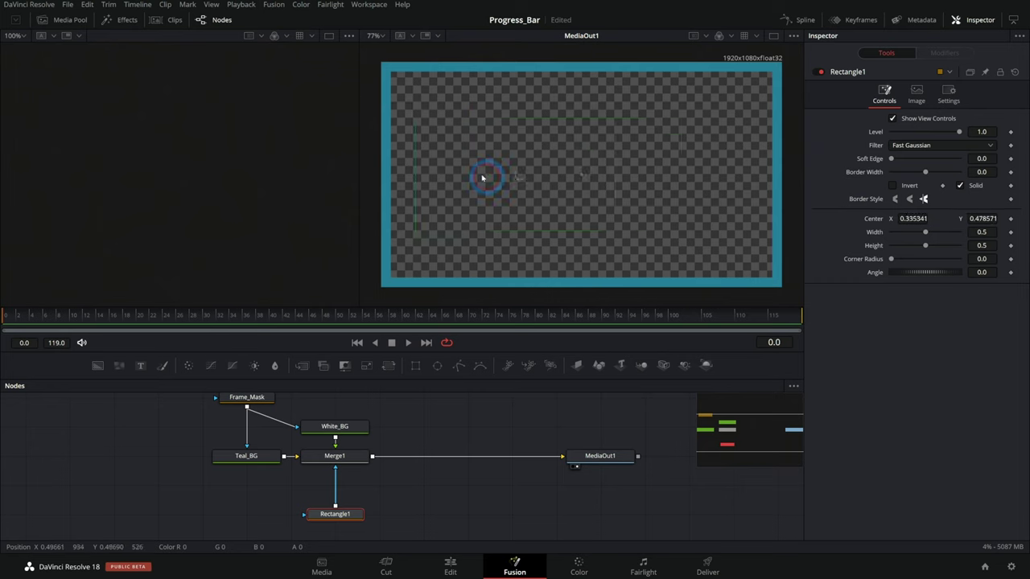
- Set the Rectangle1 mask's height and width to 2
{"action": "left_click_drag", "start_coordinate": [483, 178], "coordinate": [558, 187]}
{"action": "left_click", "coordinate": [982, 245]}
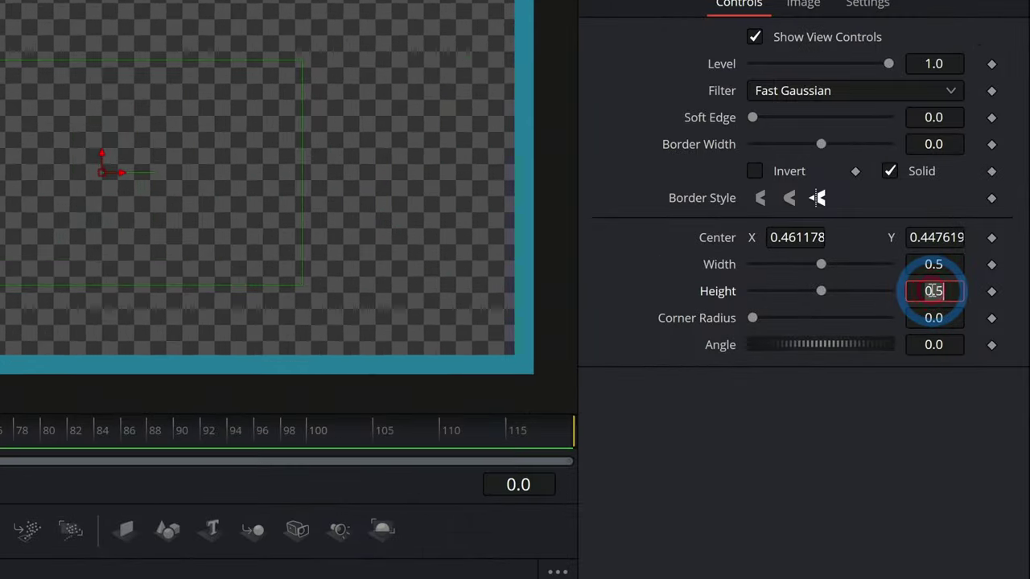
{"action": "type", "text": "2"}
{"action": "key", "text": "Tab"}
{"action": "left_click", "coordinate": [941, 259]}
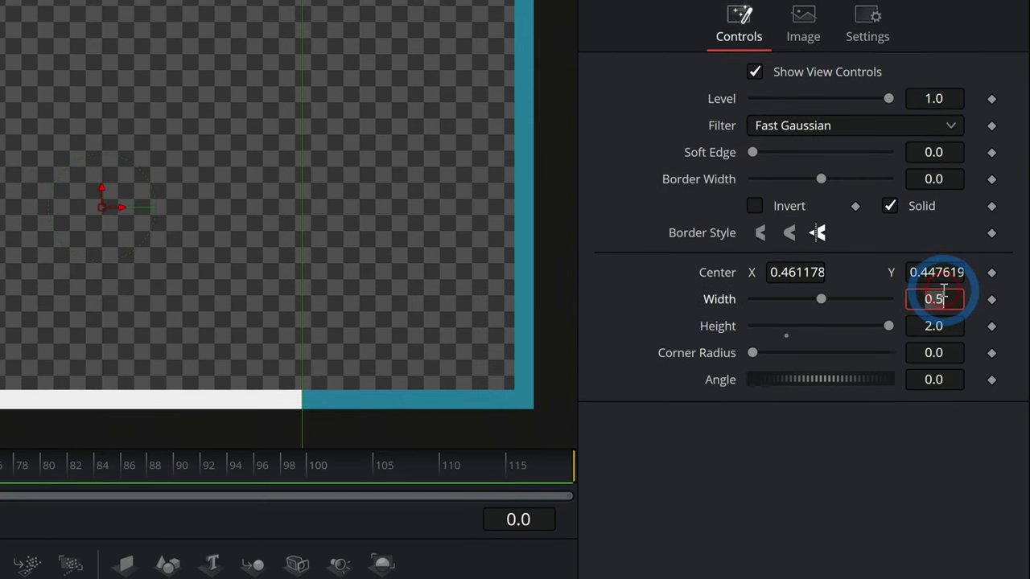
{"action": "type", "text": "2"}
{"action": "key", "text": "Tab"}
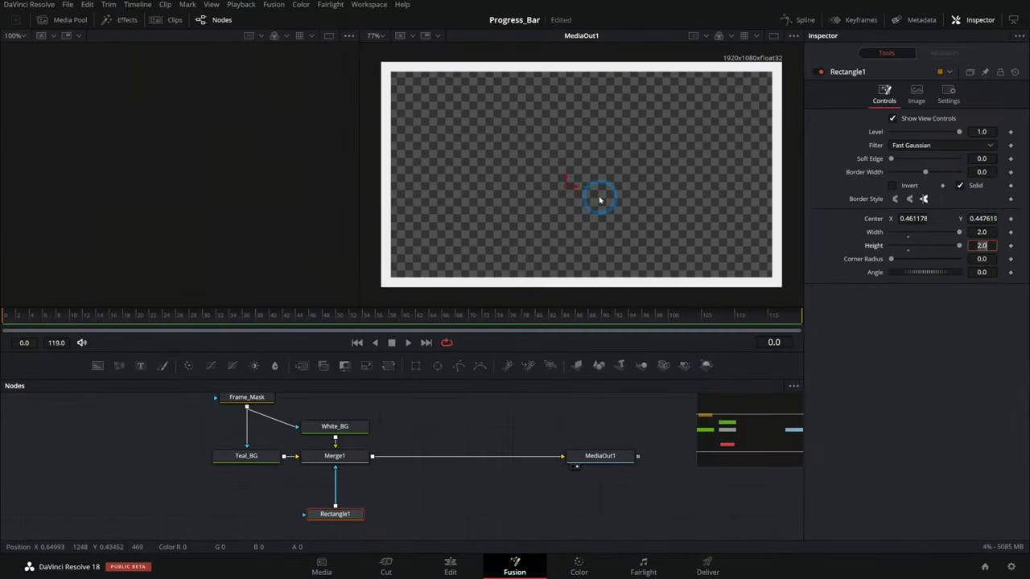
- Shift the mask off the right of the frame and tilt it to about -10.1 degrees
{"action": "left_click_drag", "start_coordinate": [654, 231], "coordinate": [579, 119]}
{"action": "left_click_drag", "start_coordinate": [792, 145], "coordinate": [824, 155]}
{"action": "scroll", "coordinate": [675, 182], "scroll_direction": "down", "scroll_amount": 5}
{"action": "left_click_drag", "start_coordinate": [735, 190], "coordinate": [616, 189]}
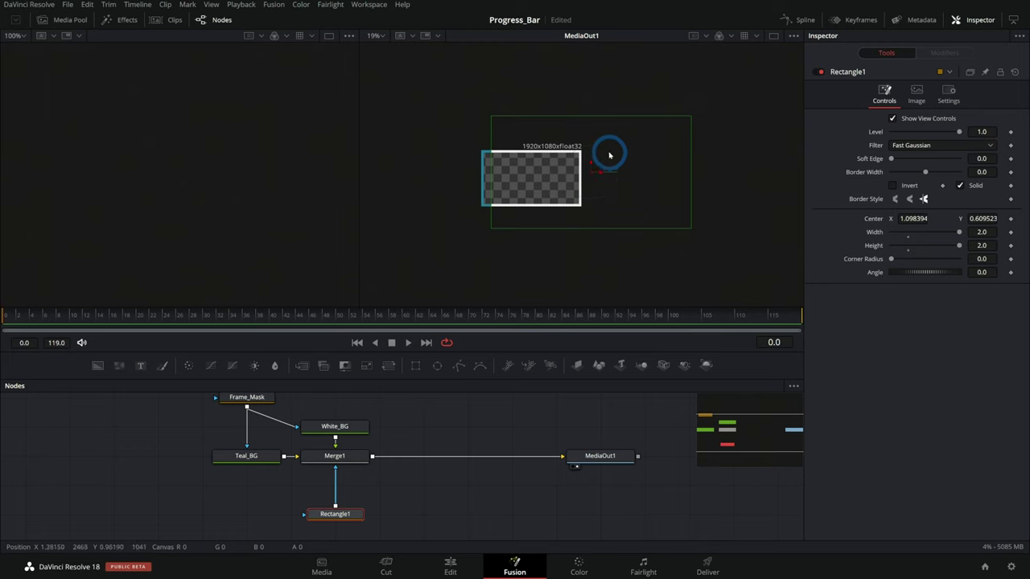
{"action": "left_click_drag", "start_coordinate": [609, 155], "coordinate": [667, 193]}
- Place the mask over the image at frame 0, then keyframe it past the right edge at frame 4
{"action": "mouse_move", "coordinate": [593, 189]}
{"action": "left_mouse_down"}
{"action": "mouse_move", "coordinate": [513, 177]}
{"action": "mouse_move", "coordinate": [597, 184]}
{"action": "mouse_move", "coordinate": [576, 188]}
{"action": "left_mouse_up"}
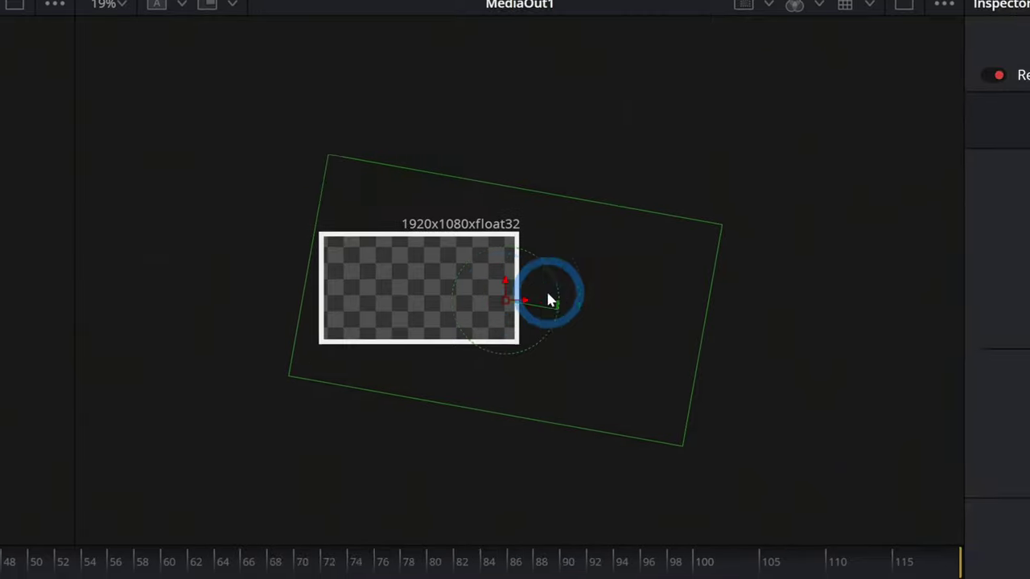
{"action": "left_click_drag", "start_coordinate": [518, 295], "coordinate": [516, 295]}
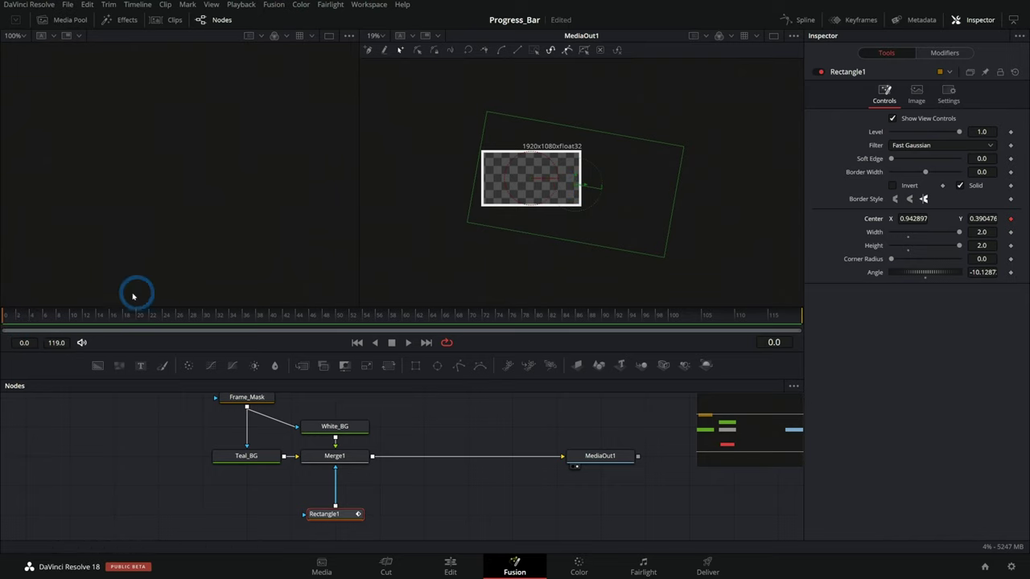
{"action": "left_click", "coordinate": [21, 321]}
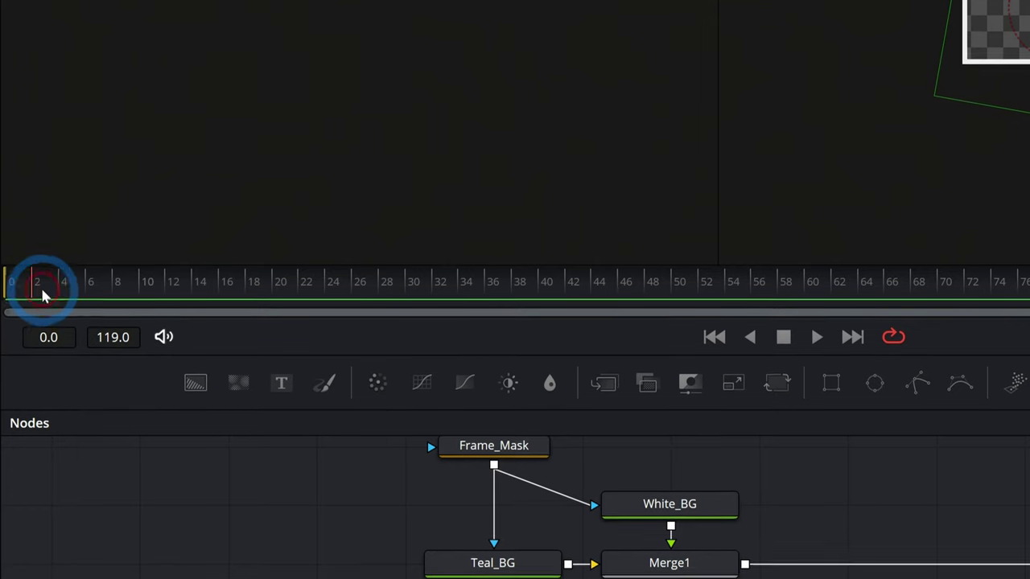
{"action": "left_click_drag", "start_coordinate": [45, 297], "coordinate": [62, 296]}
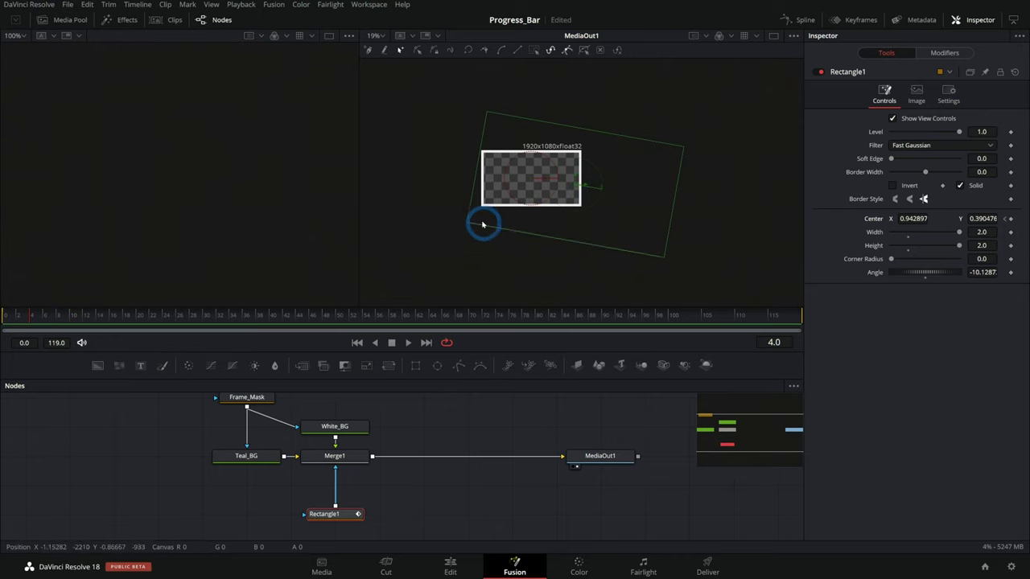
{"action": "left_click_drag", "start_coordinate": [560, 187], "coordinate": [607, 185]}
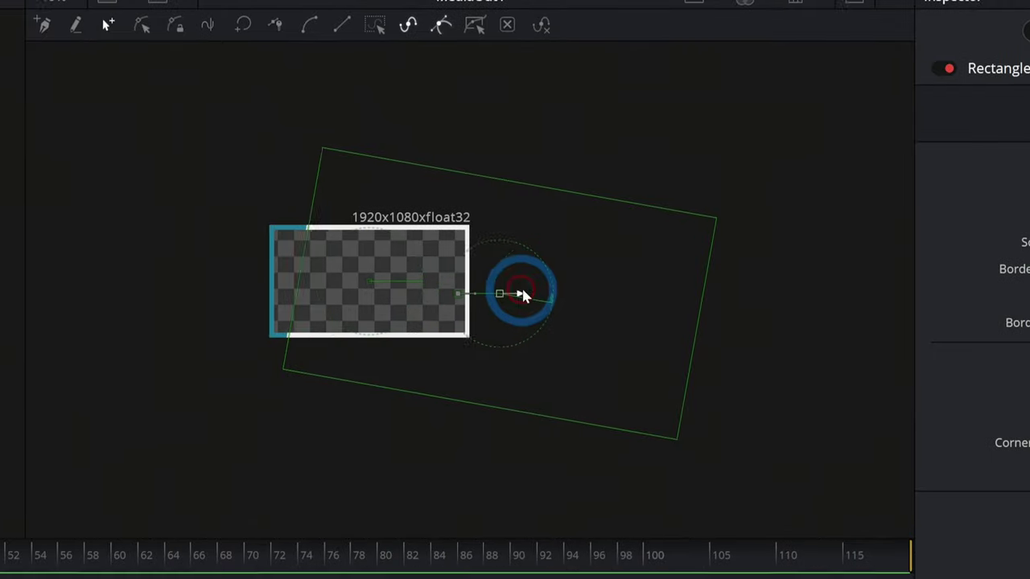
{"action": "mouse_move", "coordinate": [523, 295]}
{"action": "left_mouse_down"}
{"action": "mouse_move", "coordinate": [697, 299]}
{"action": "mouse_move", "coordinate": [518, 291]}
{"action": "left_mouse_up"}
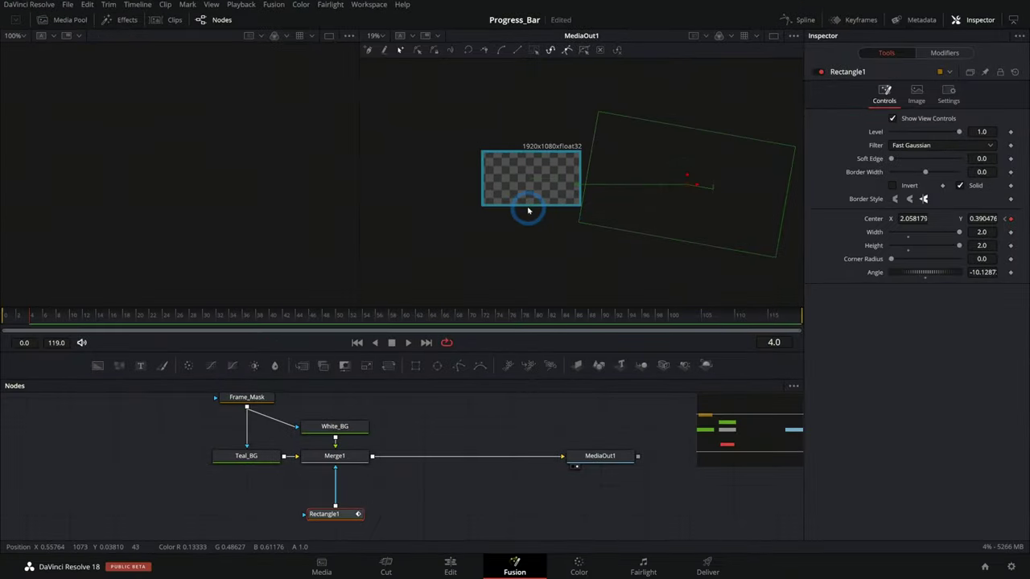
- Scrub and play back frames 0 to 4 to check the border turning teal
{"action": "scroll", "coordinate": [529, 211], "scroll_direction": "up", "scroll_amount": 5}
{"action": "left_click_drag", "start_coordinate": [639, 223], "coordinate": [584, 193]}
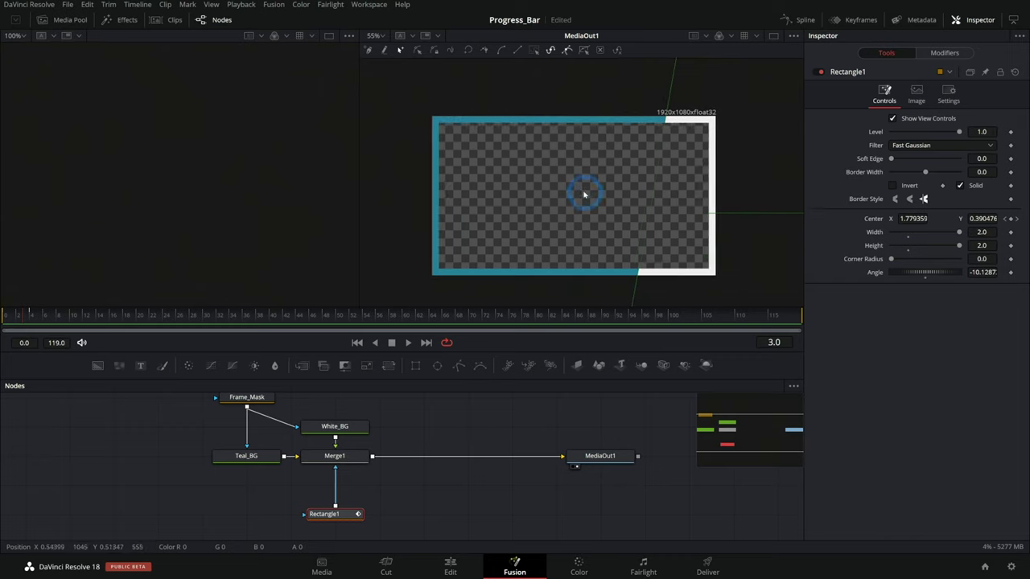
{"action": "left_click_drag", "start_coordinate": [32, 314], "coordinate": [9, 321]}
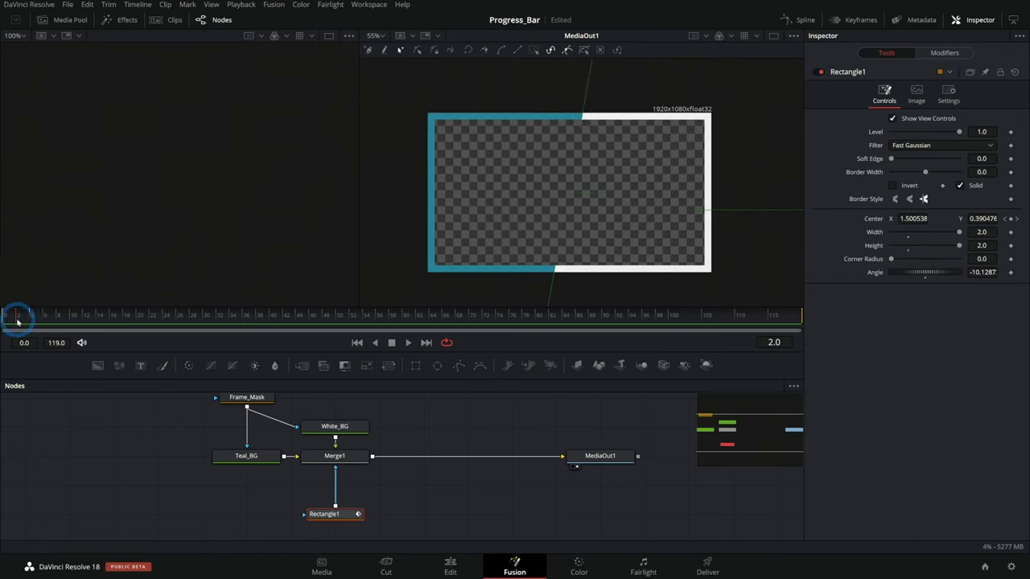
{"action": "mouse_move", "coordinate": [23, 320]}
{"action": "left_mouse_down"}
{"action": "mouse_move", "coordinate": [35, 322]}
{"action": "mouse_move", "coordinate": [7, 320]}
{"action": "left_mouse_up"}
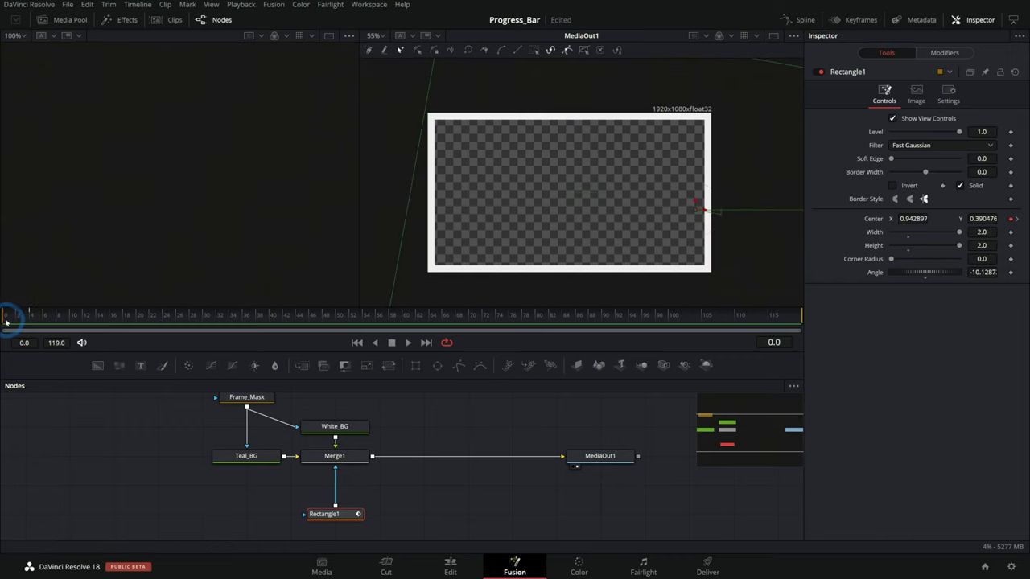
{"action": "key", "text": "space"}
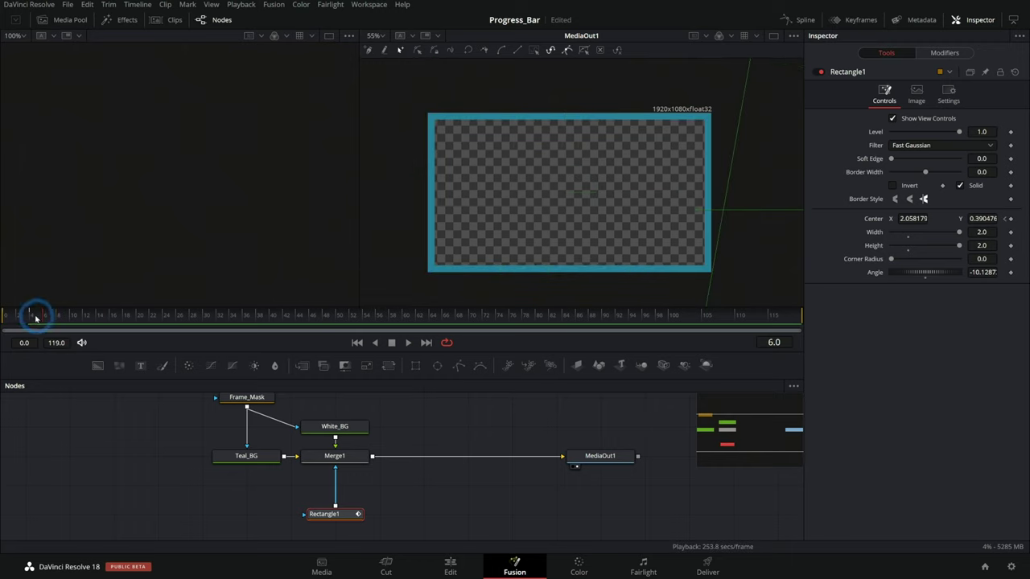
{"action": "left_click", "coordinate": [36, 319]}
{"action": "left_click_drag", "start_coordinate": [413, 467], "coordinate": [361, 439]}
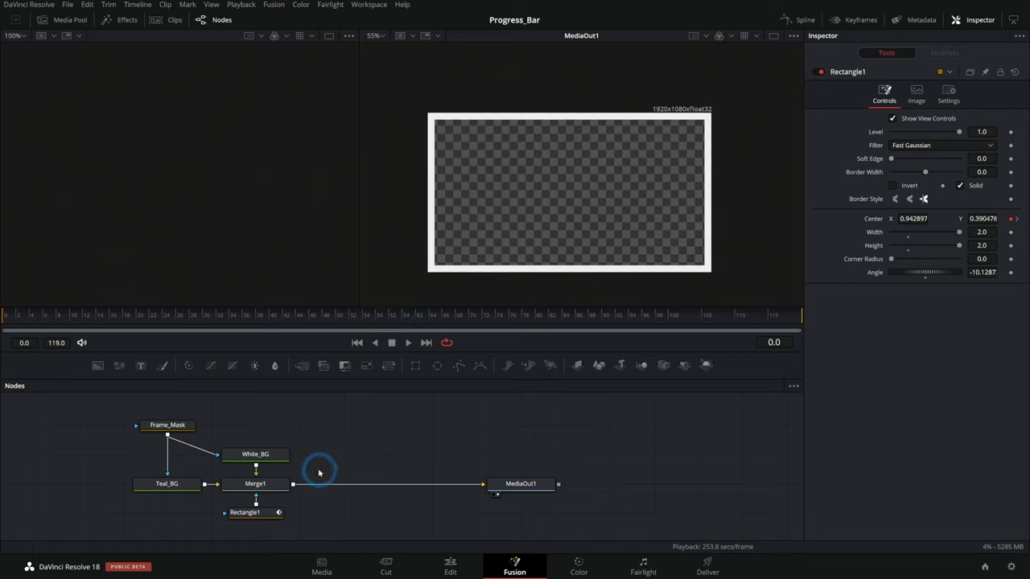
- Search 'keyfr' to add a Keyframe Stretcher and wire it between Merge1 and MediaOut1
{"action": "key", "text": "shift+space"}
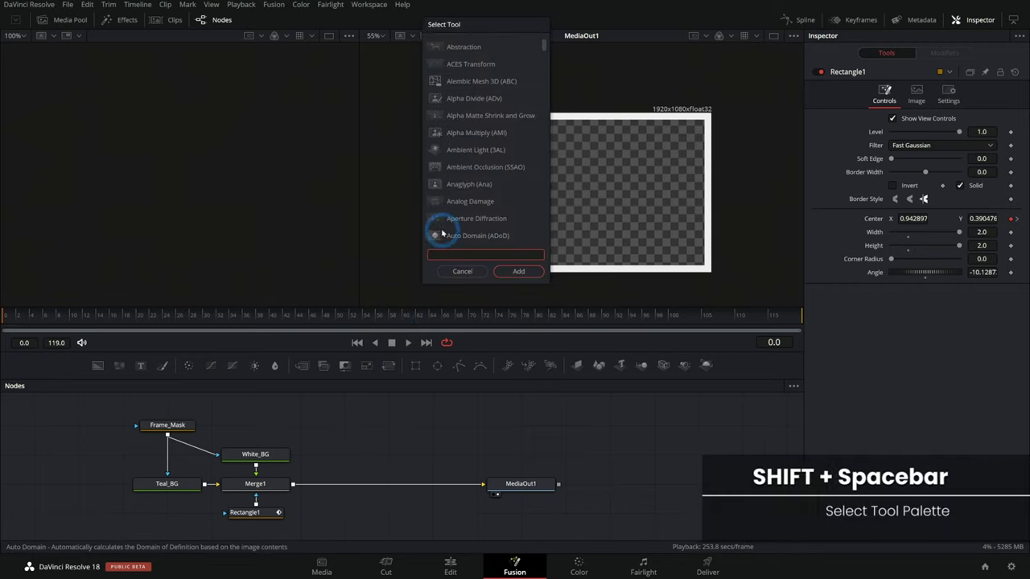
{"action": "type", "text": "keyfr"}
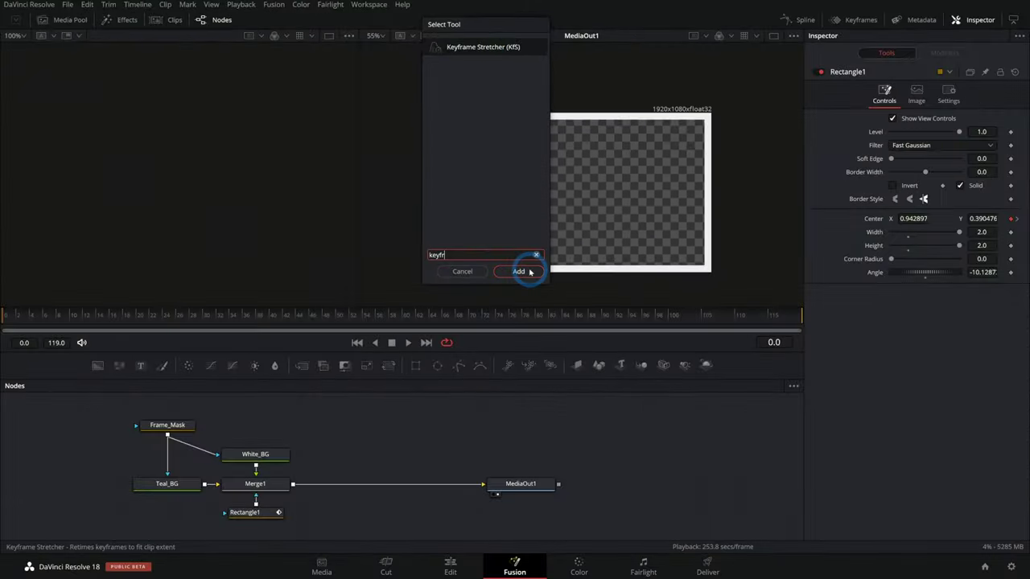
{"action": "left_click", "coordinate": [582, 543]}
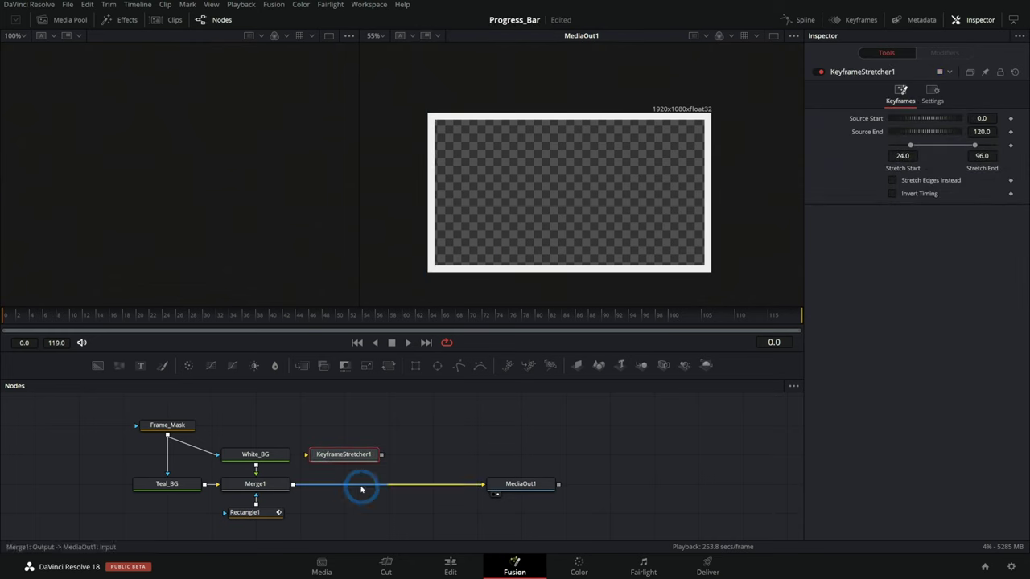
{"action": "left_click_drag", "start_coordinate": [440, 491], "coordinate": [346, 462]}
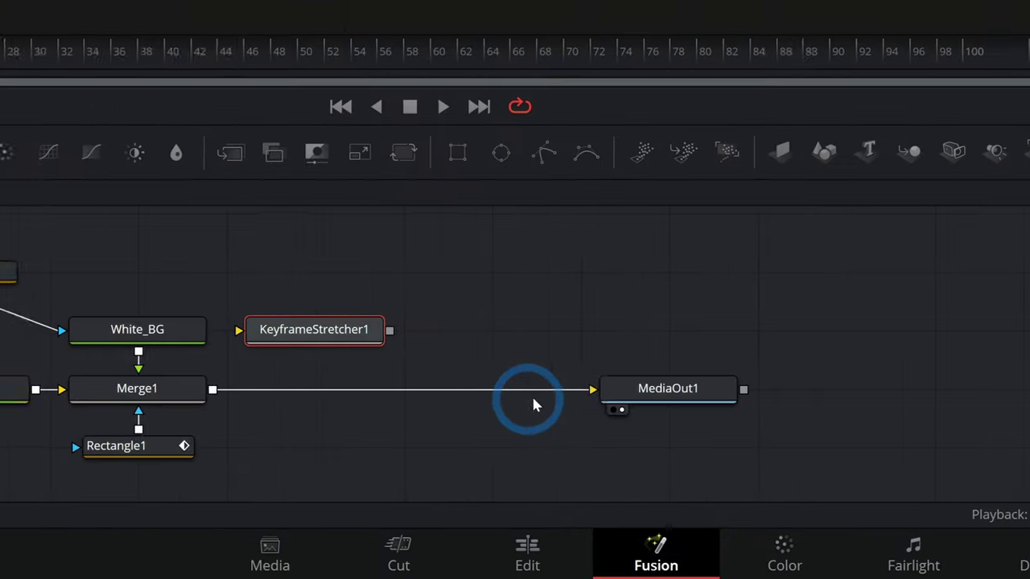
{"action": "left_click_drag", "start_coordinate": [516, 344], "coordinate": [596, 388]}
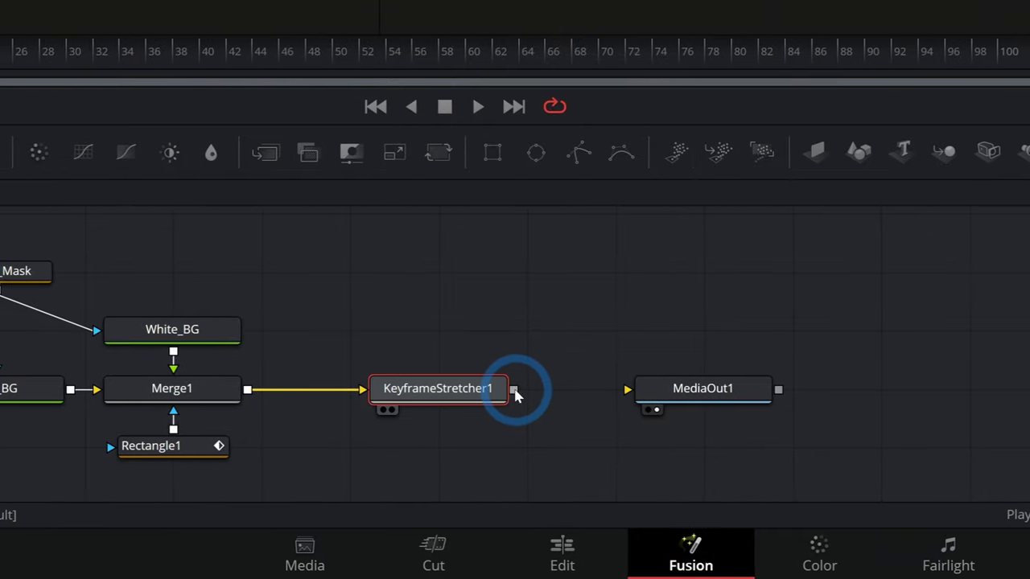
{"action": "left_click_drag", "start_coordinate": [514, 390], "coordinate": [629, 392]}
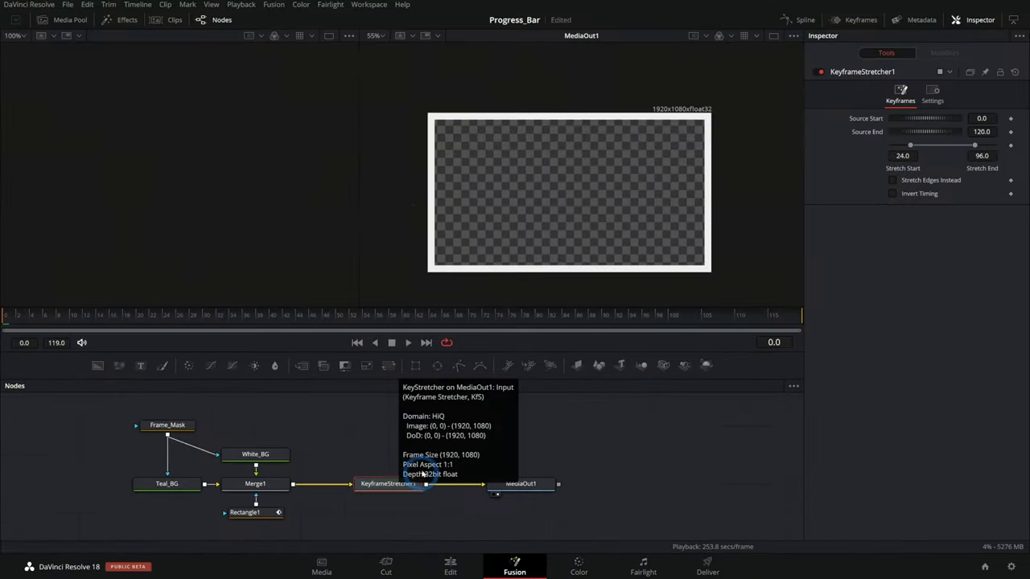
{"action": "left_click", "coordinate": [587, 115]}
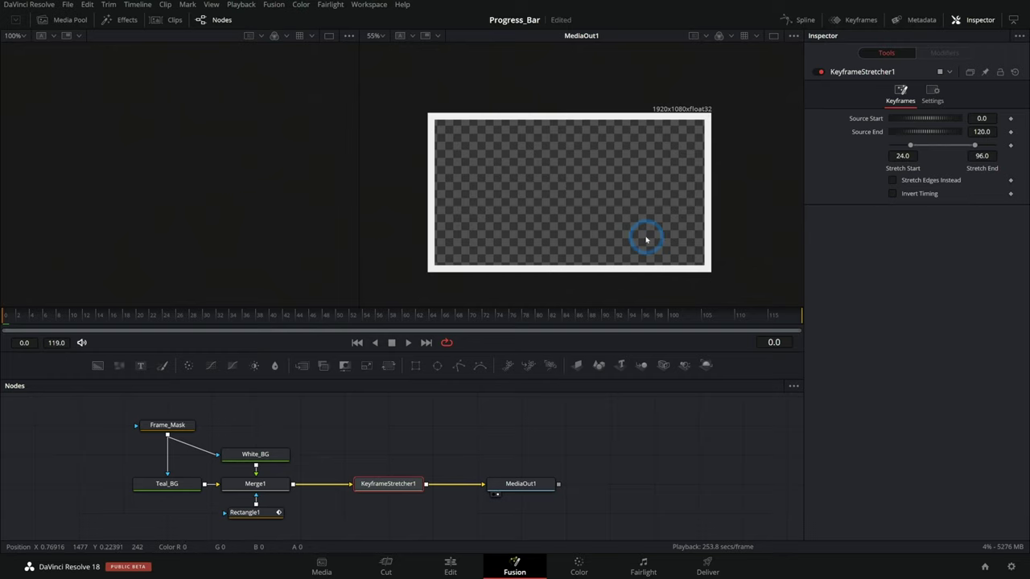
{"action": "mouse_move", "coordinate": [334, 314]}
{"action": "left_mouse_down"}
{"action": "mouse_move", "coordinate": [107, 315]}
{"action": "mouse_move", "coordinate": [331, 311]}
{"action": "mouse_move", "coordinate": [153, 317]}
{"action": "mouse_move", "coordinate": [402, 331]}
{"action": "mouse_move", "coordinate": [338, 318]}
{"action": "left_mouse_up"}
{"action": "left_click", "coordinate": [407, 489]}
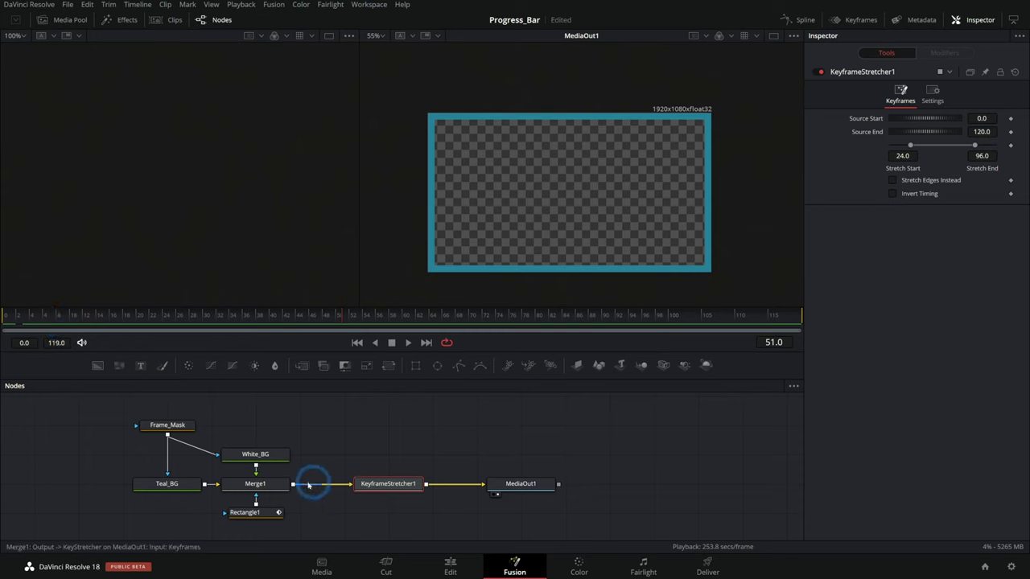
- Scrub frames 0 to 4 to check the border animation
{"action": "left_click", "coordinate": [274, 484]}
{"action": "mouse_move", "coordinate": [9, 317]}
{"action": "left_mouse_down"}
{"action": "mouse_move", "coordinate": [27, 317]}
{"action": "mouse_move", "coordinate": [12, 317]}
{"action": "left_mouse_up"}
{"action": "left_click", "coordinate": [537, 224]}
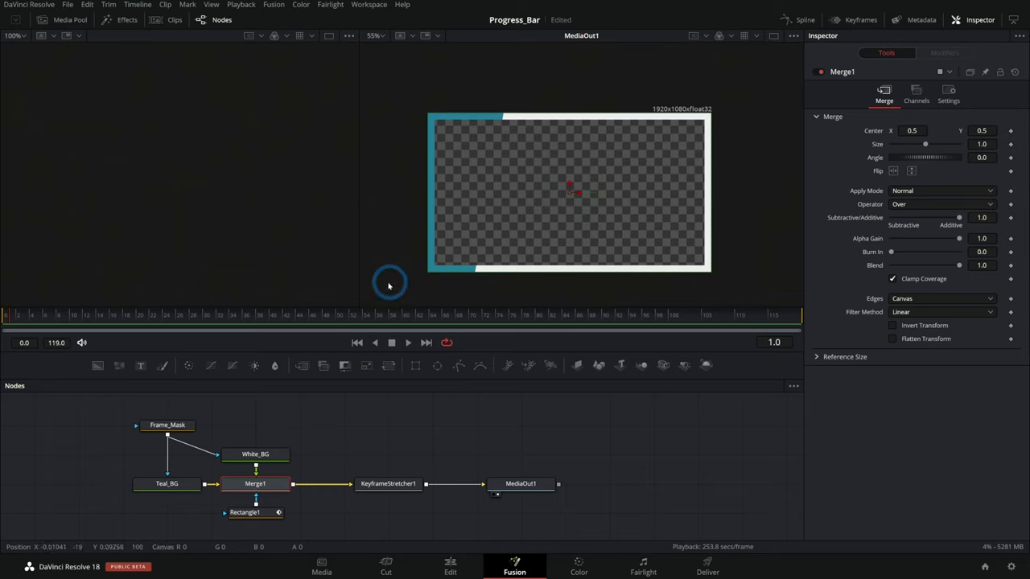
{"action": "left_click", "coordinate": [420, 326]}
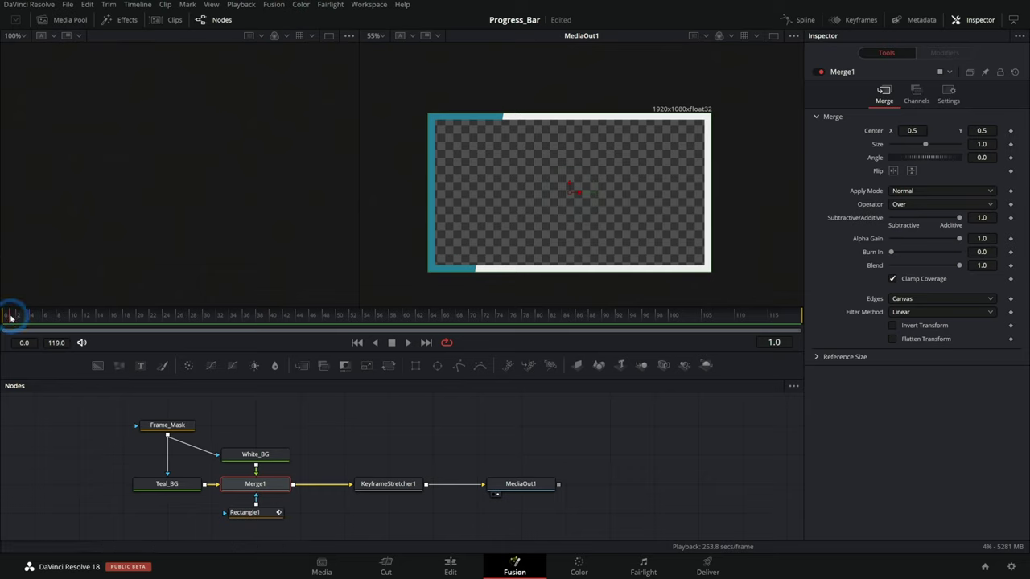
{"action": "left_click_drag", "start_coordinate": [11, 318], "coordinate": [32, 318]}
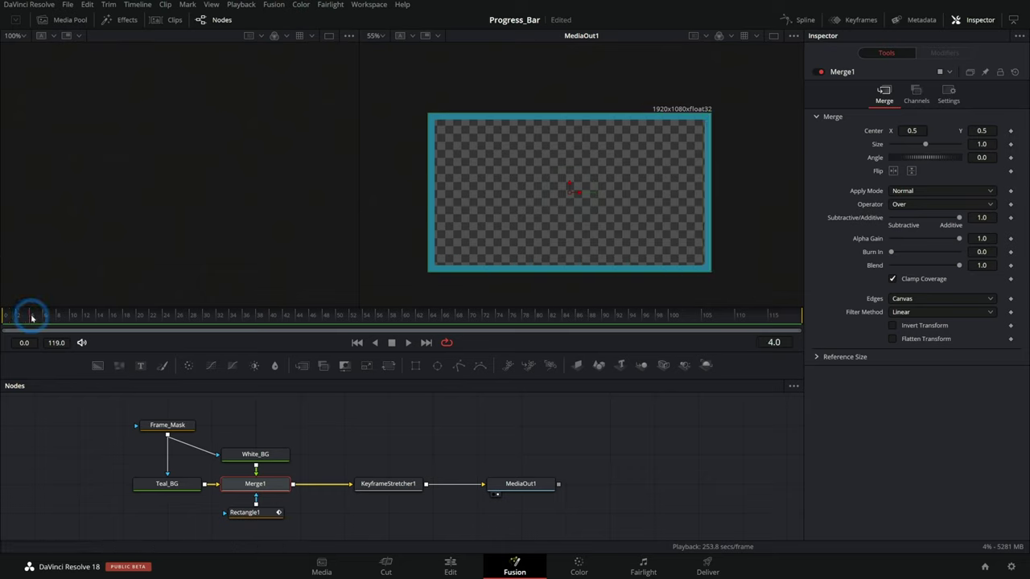
- Give KeyframeStretcher1 Source End 4, Stretch Start 0 and Stretch End 4
{"action": "left_click", "coordinate": [388, 484]}
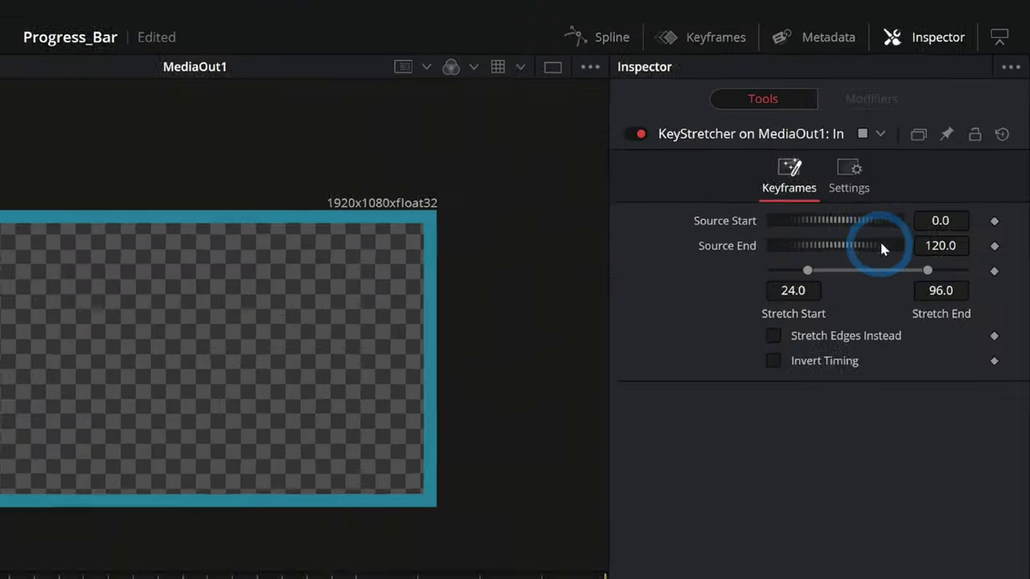
{"action": "left_click", "coordinate": [945, 265]}
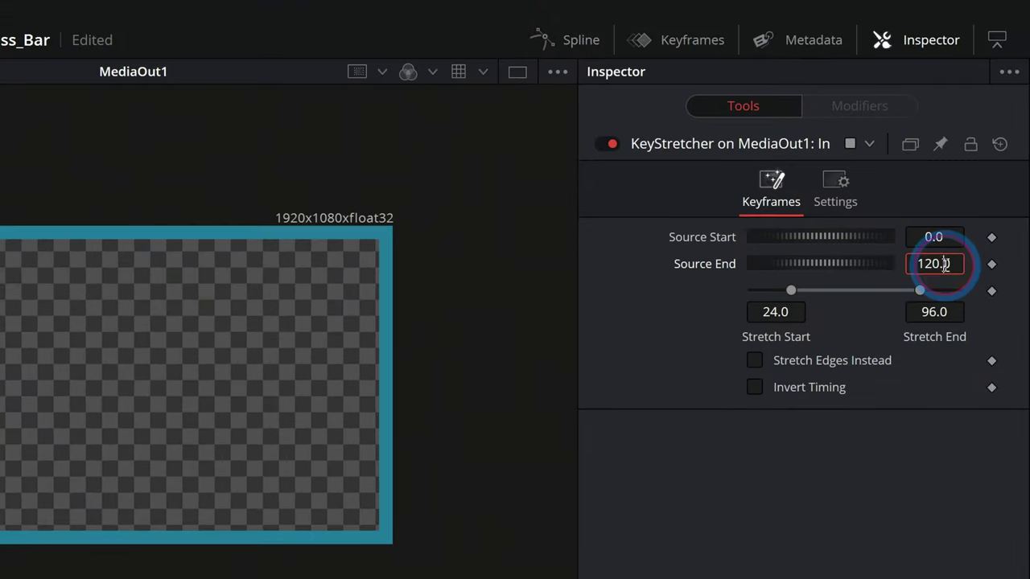
{"action": "type", "text": "4"}
{"action": "left_click", "coordinate": [788, 312]}
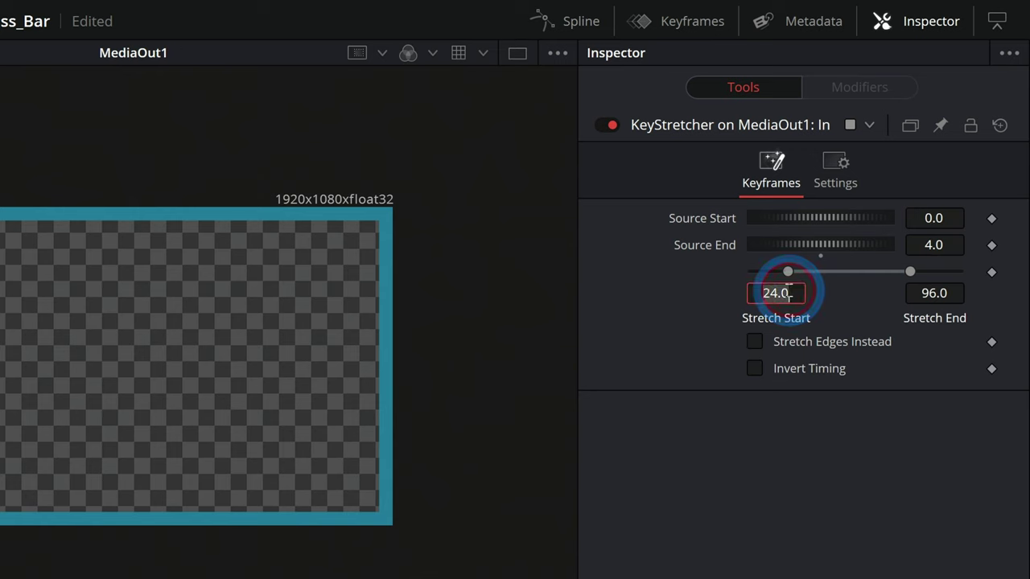
{"action": "type", "text": "0"}
{"action": "left_click", "coordinate": [925, 293]}
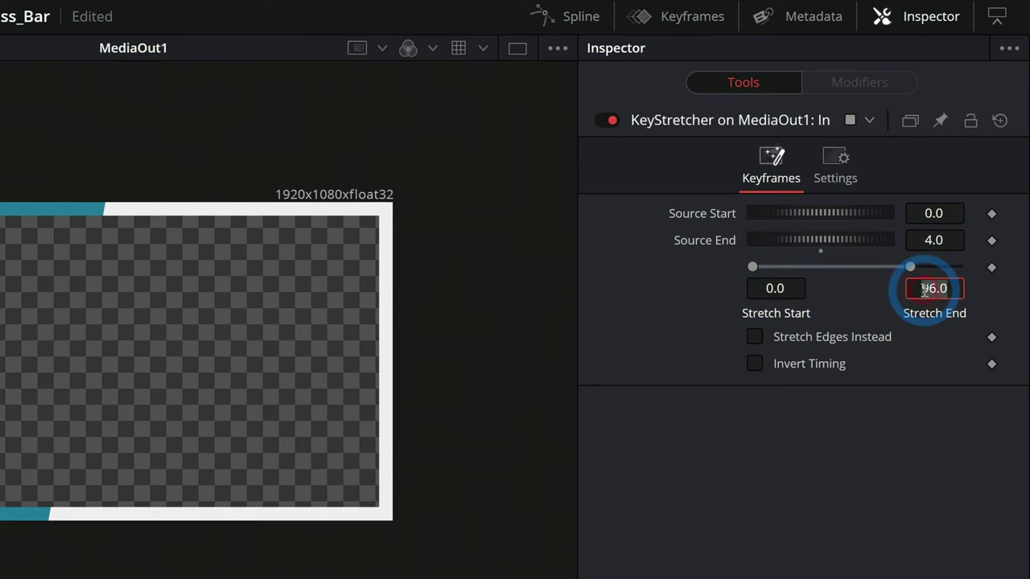
{"action": "type", "text": "4"}
{"action": "key", "text": "Tab"}
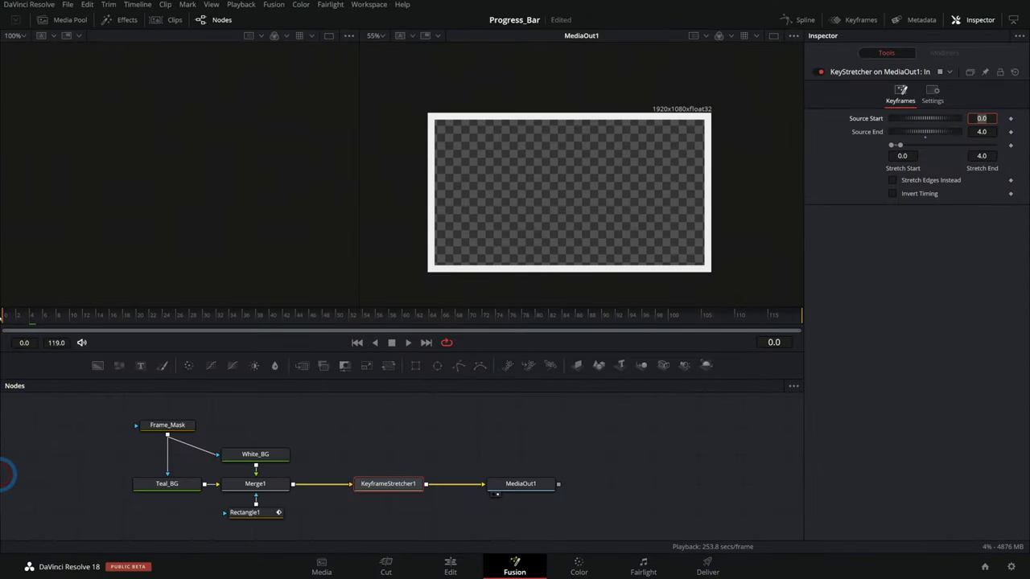
- Set Source Start to 0 and preview the border growing across the timeline to frame 51
{"action": "left_click_drag", "start_coordinate": [2, 315], "coordinate": [406, 314]}
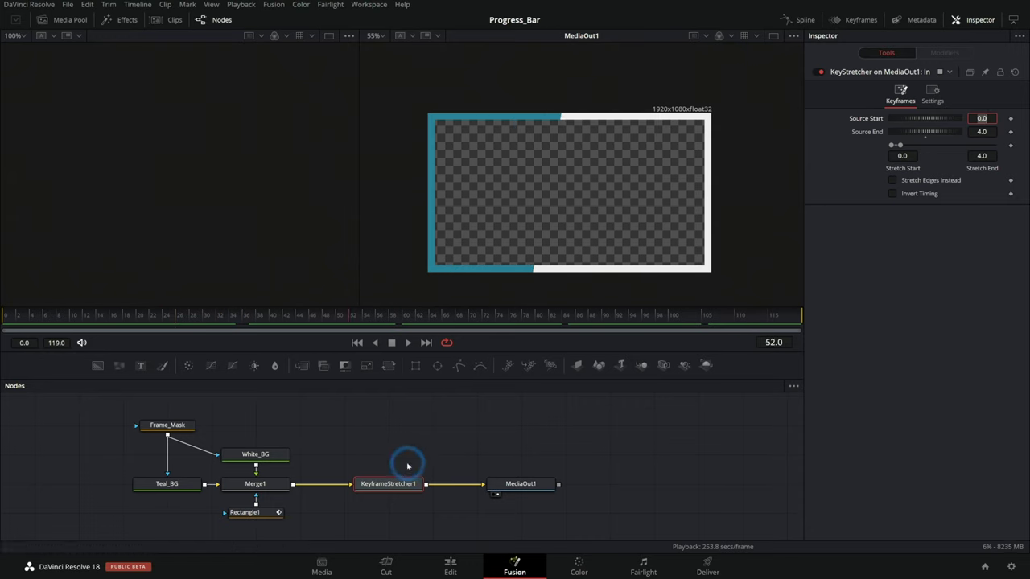
{"action": "mouse_move", "coordinate": [394, 485]}
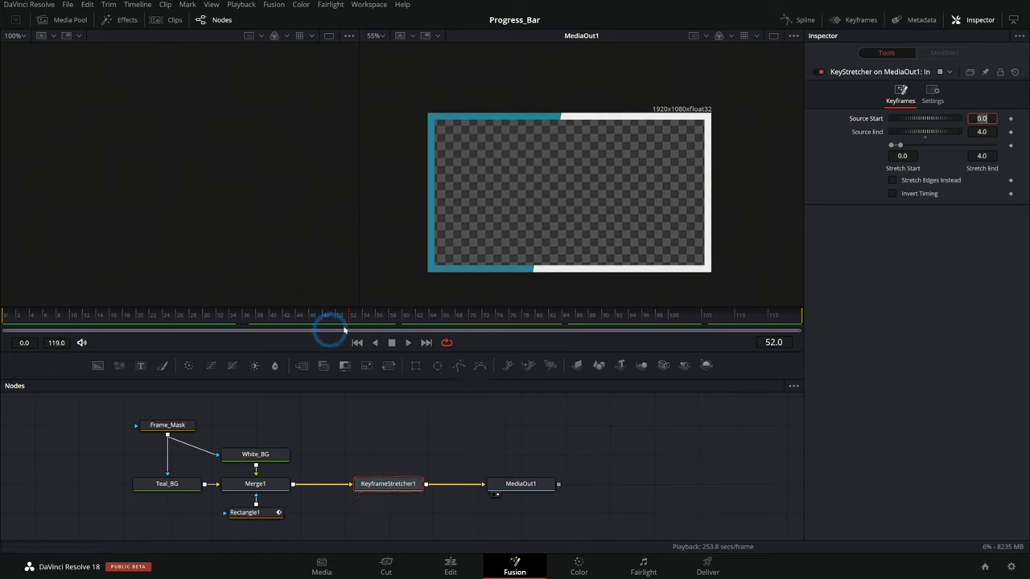
{"action": "left_click", "coordinate": [389, 488]}
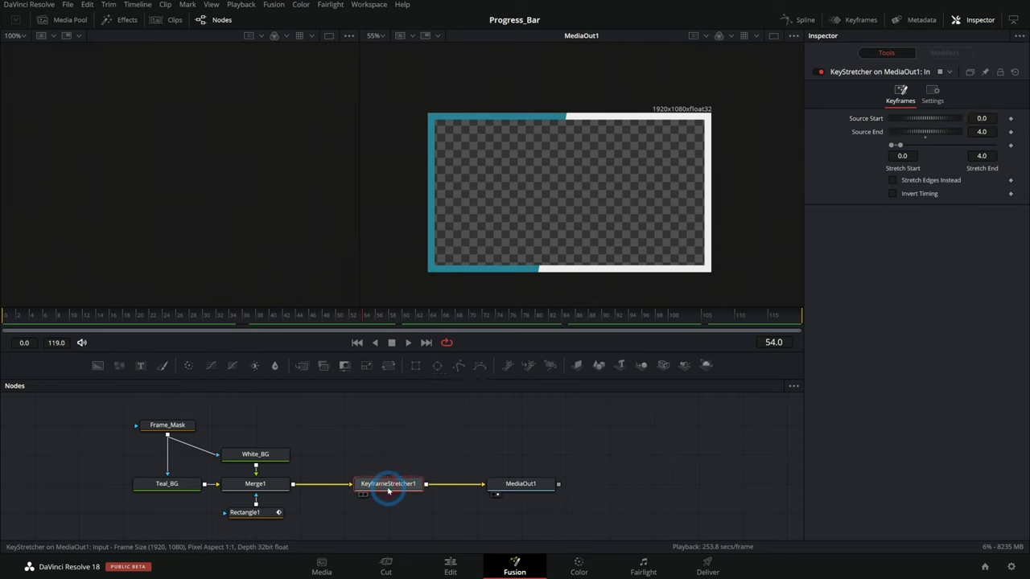
{"action": "left_click", "coordinate": [346, 319]}
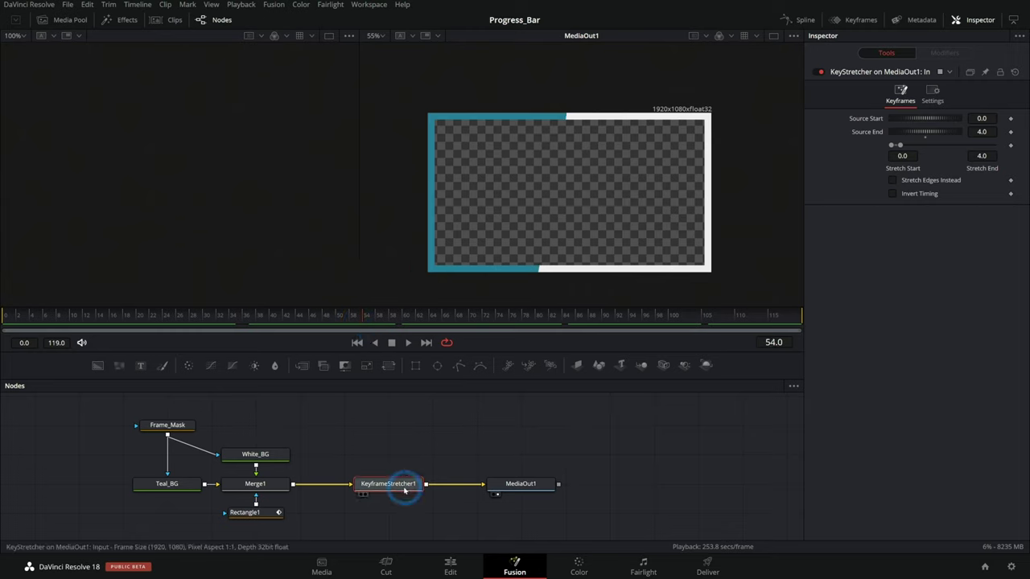
- Toggle KeyframeStretcher1 off and on to compare, ending at frame 33
{"action": "left_click", "coordinate": [820, 72]}
{"action": "left_click", "coordinate": [23, 314]}
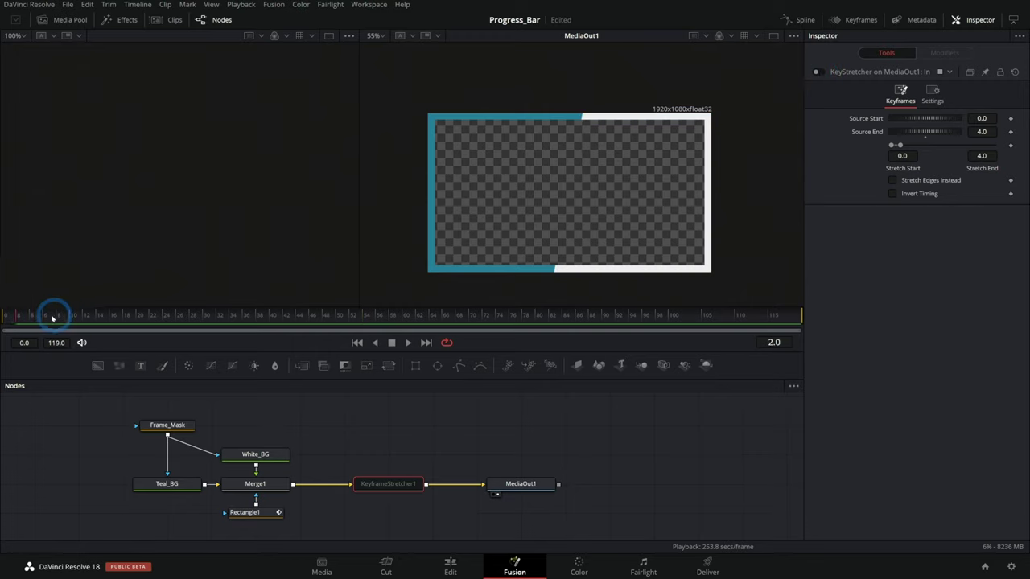
{"action": "left_click_drag", "start_coordinate": [11, 319], "coordinate": [33, 319]}
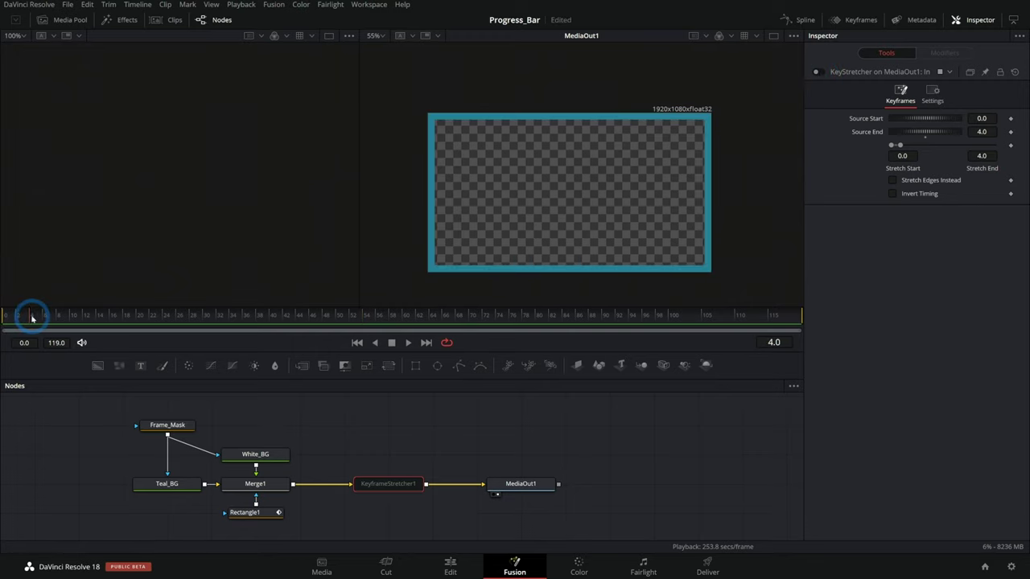
{"action": "left_click", "coordinate": [816, 72]}
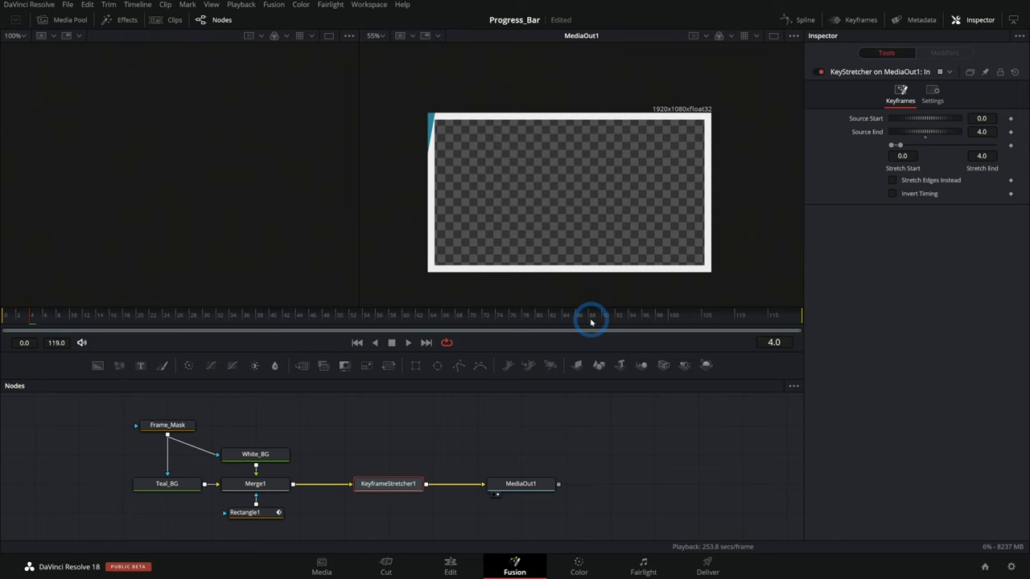
{"action": "left_click_drag", "start_coordinate": [590, 322], "coordinate": [219, 321]}
{"action": "left_click", "coordinate": [460, 411]}
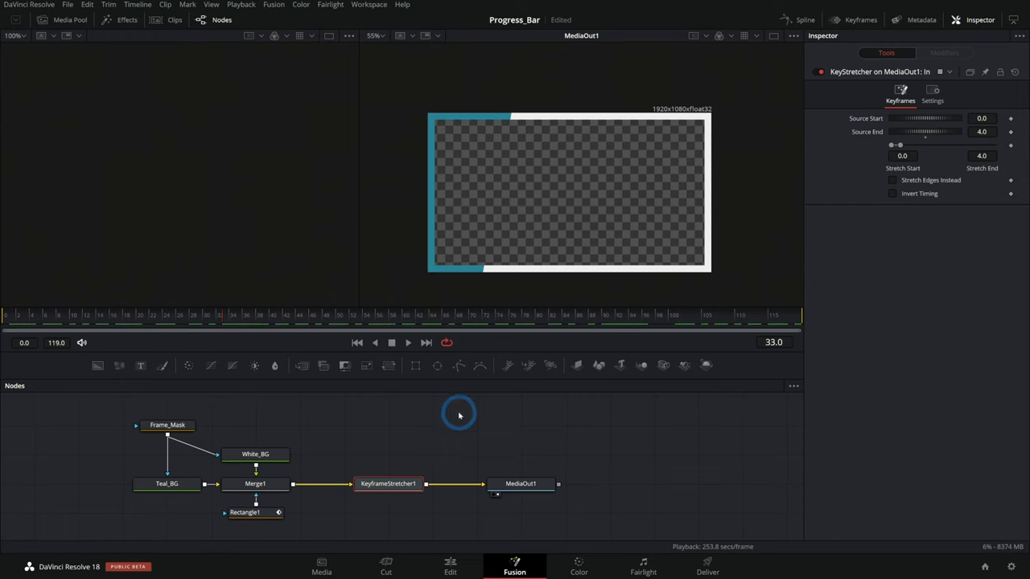
- On the Edit page, place Fusion Composition 2 on V2 above the campfire footage
{"action": "left_click", "coordinate": [451, 563]}
{"action": "left_click_drag", "start_coordinate": [149, 165], "coordinate": [448, 369]}
{"action": "mouse_move", "coordinate": [445, 329]}
{"action": "left_mouse_down"}
{"action": "mouse_move", "coordinate": [485, 326]}
{"action": "mouse_move", "coordinate": [460, 328]}
{"action": "left_mouse_up"}
{"action": "left_click_drag", "start_coordinate": [497, 375], "coordinate": [760, 375]}
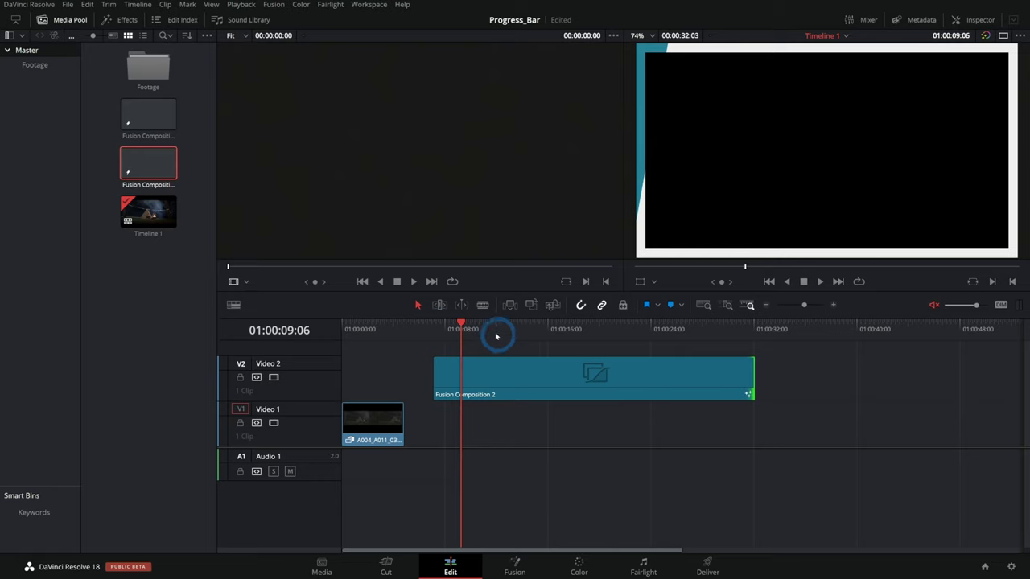
{"action": "left_click_drag", "start_coordinate": [494, 330], "coordinate": [735, 325]}
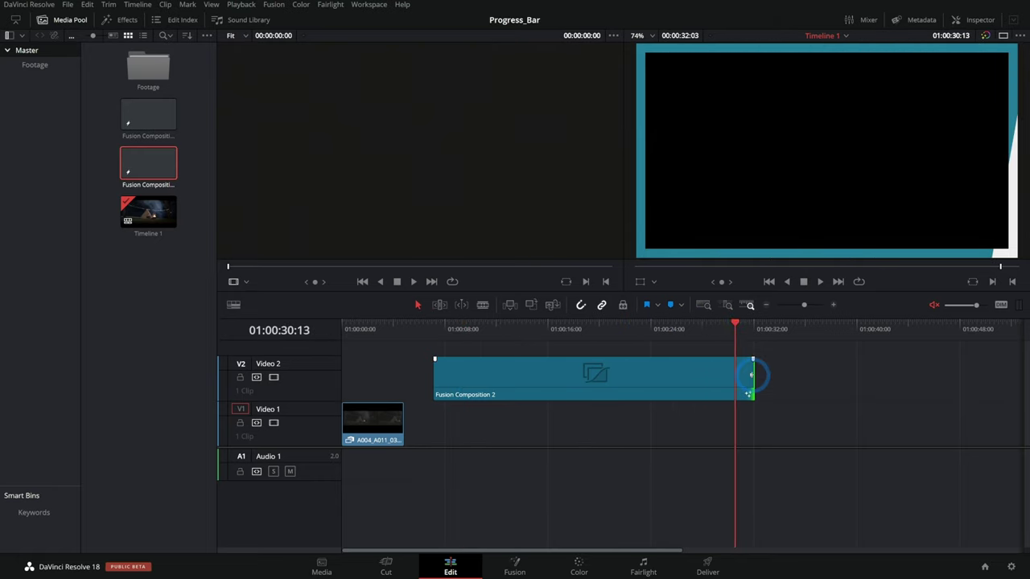
{"action": "left_click_drag", "start_coordinate": [753, 375], "coordinate": [460, 376]}
- Trim the composition's end to match the V1 footage clip
{"action": "left_click", "coordinate": [448, 328]}
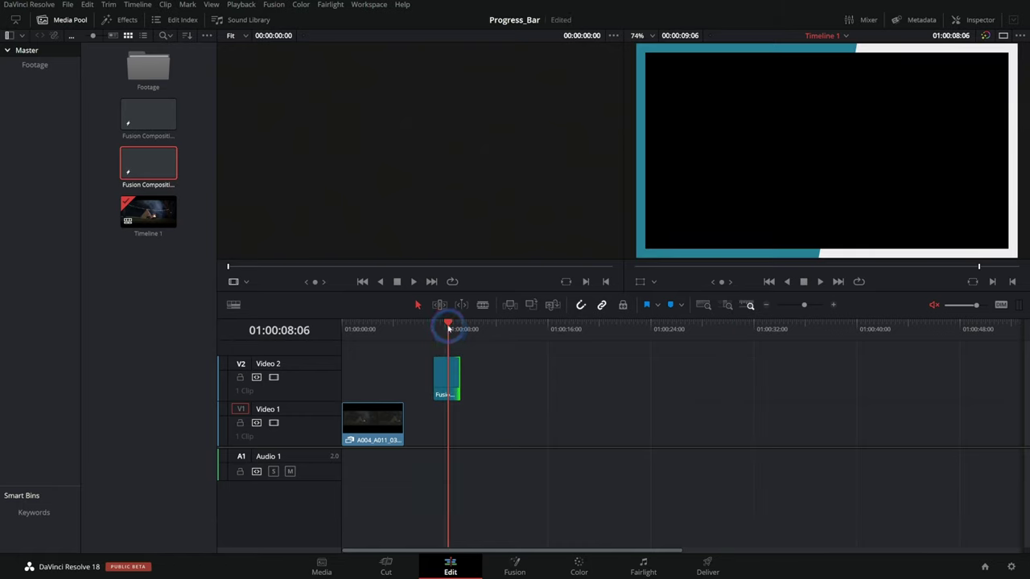
{"action": "left_click", "coordinate": [834, 306]}
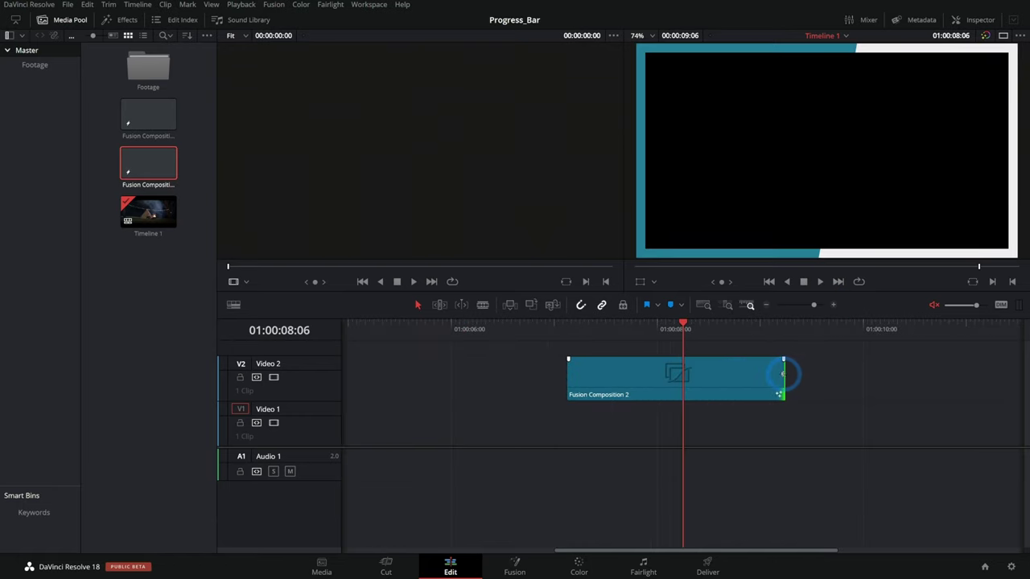
{"action": "left_click_drag", "start_coordinate": [782, 374], "coordinate": [660, 374]}
{"action": "left_click_drag", "start_coordinate": [609, 328], "coordinate": [634, 335]}
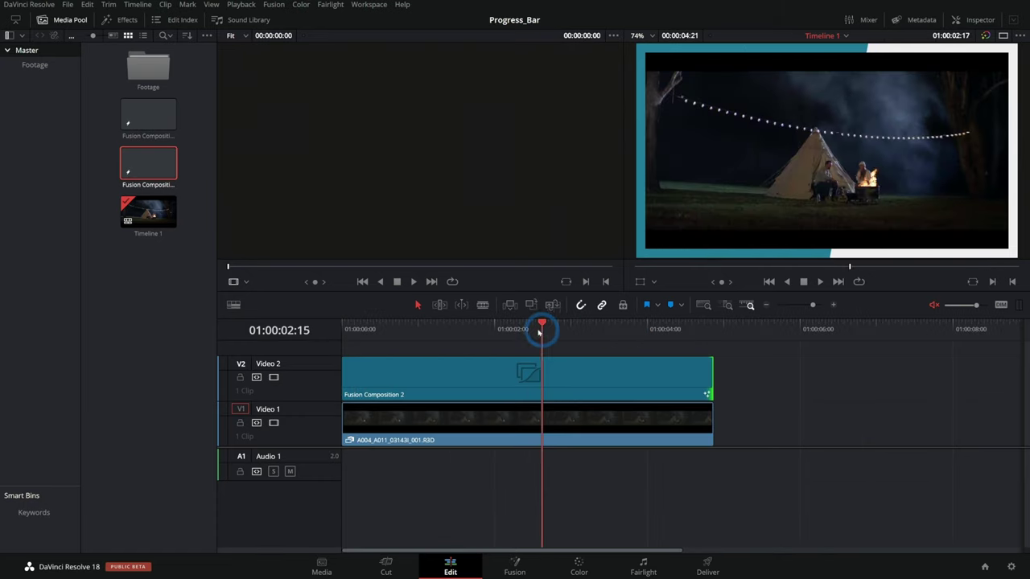
- Play back the teal border over the footage
{"action": "left_click_drag", "start_coordinate": [542, 333], "coordinate": [306, 349]}
{"action": "key", "text": "space"}
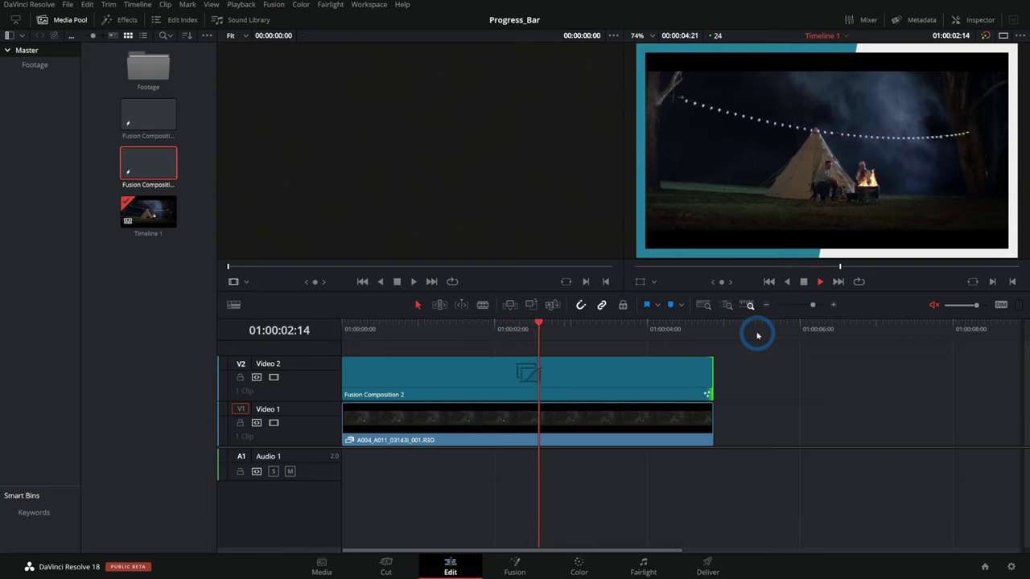
{"action": "key", "text": "space"}
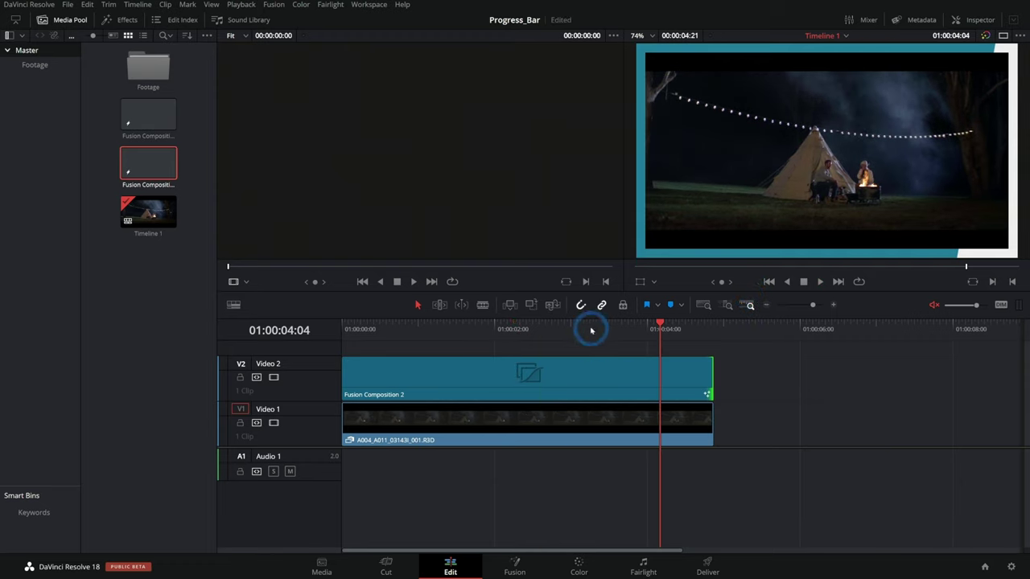
{"action": "left_click_drag", "start_coordinate": [592, 330], "coordinate": [535, 331]}
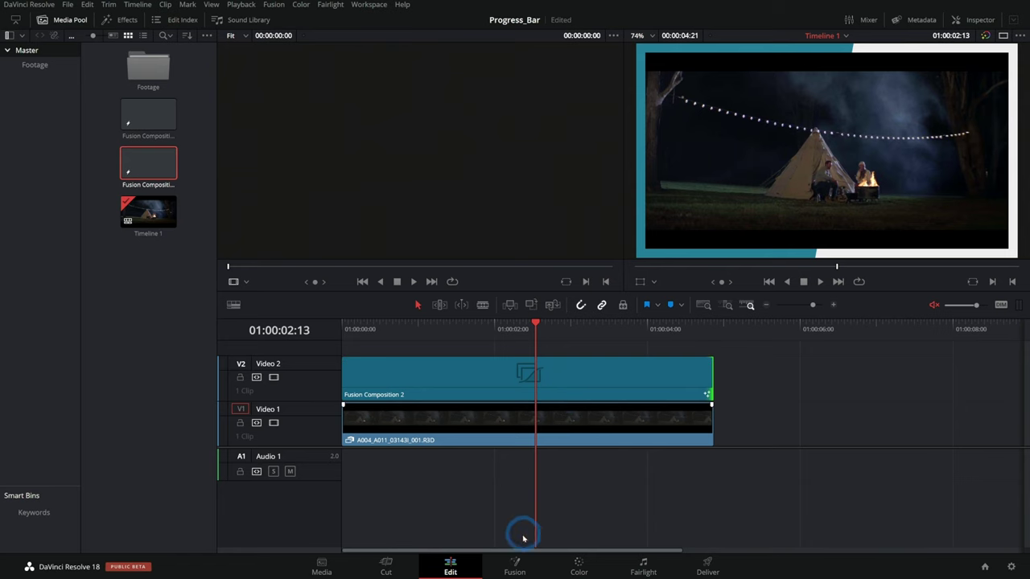
- In Fusion, select the border nodes plus KeyframeStretcher1 and create a macro from them
{"action": "double_click", "coordinate": [148, 165]}
{"action": "key", "text": "shift+5"}
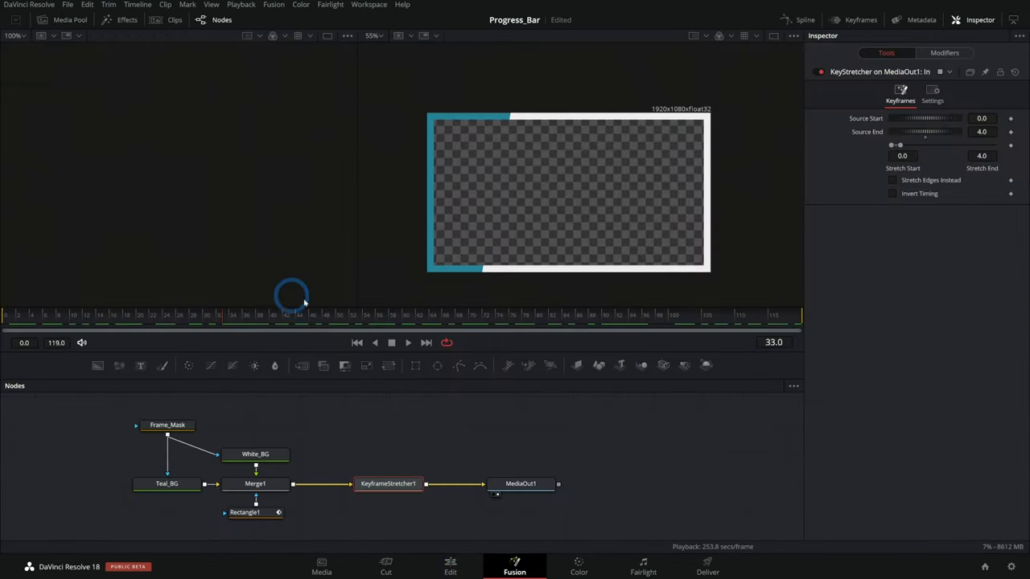
{"action": "left_click_drag", "start_coordinate": [99, 405], "coordinate": [399, 544]}
{"action": "left_click", "coordinate": [309, 400]}
{"action": "right_click", "coordinate": [310, 402]}
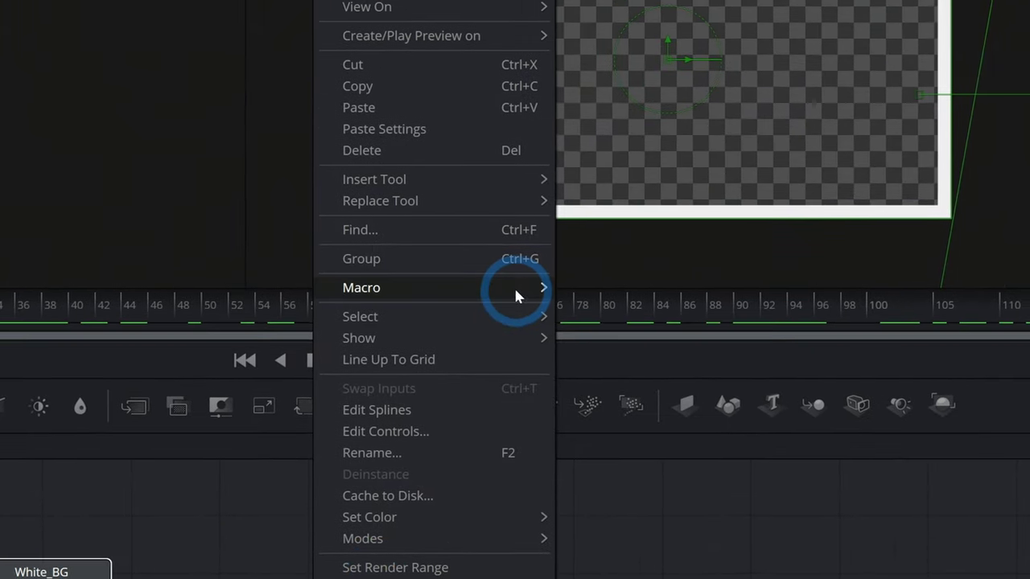
{"action": "mouse_move", "coordinate": [522, 272]}
{"action": "left_click", "coordinate": [621, 271]}
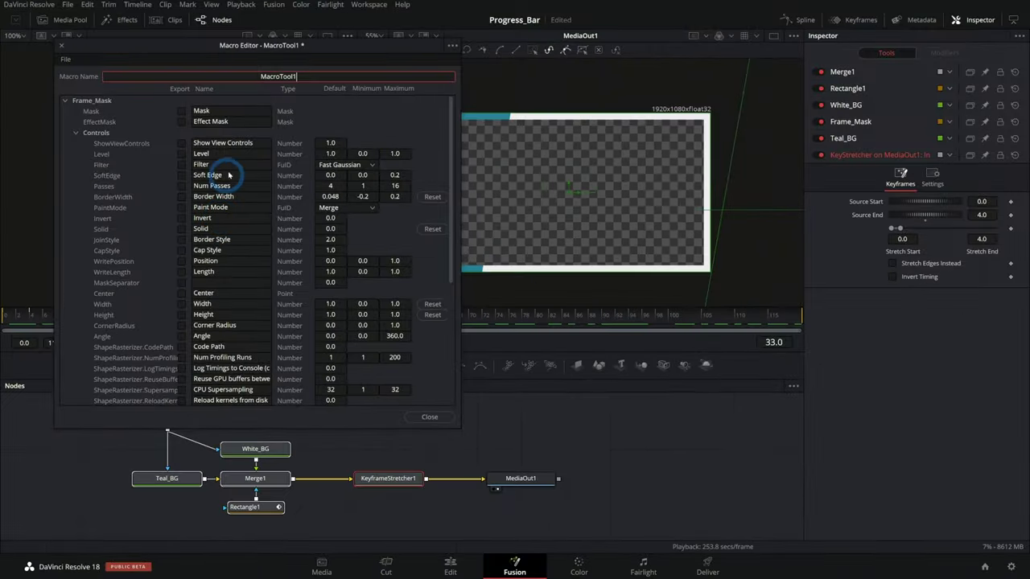
- Name the macro Progress_Frame
{"action": "left_click", "coordinate": [288, 75]}
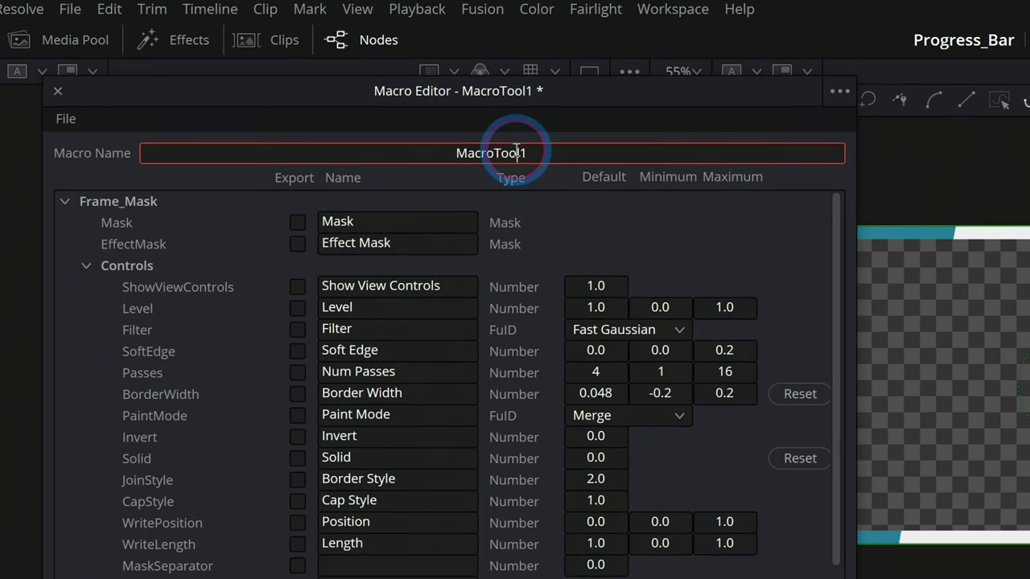
{"action": "double_click", "coordinate": [516, 152]}
{"action": "type", "text": "Progress_Bra"}
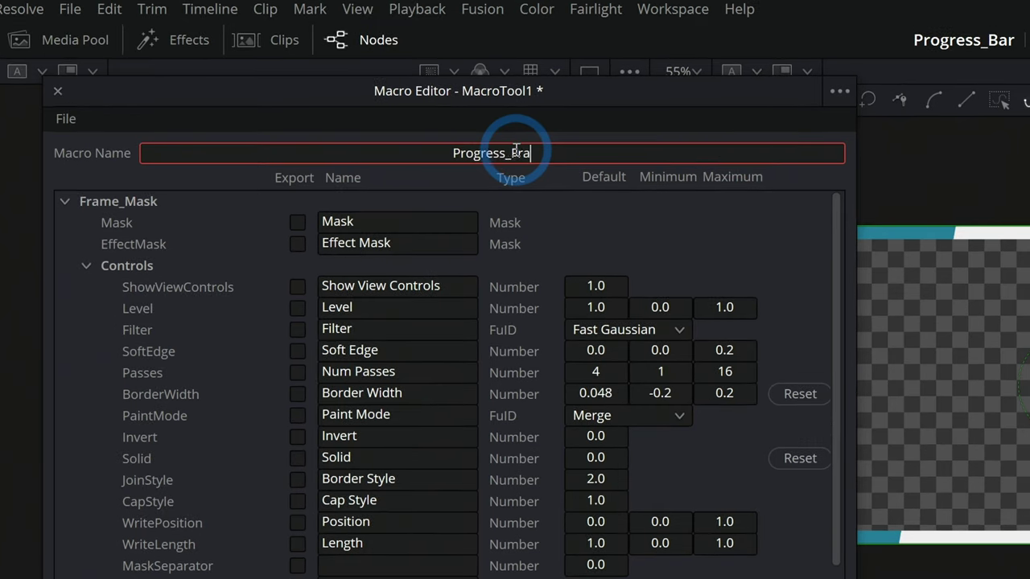
{"action": "key", "text": "BackSpace"}
{"action": "key", "text": "BackSpace"}
{"action": "key", "text": "BackSpace"}
{"action": "type", "text": "Frame"}
- Export Teal_BG's top-left Red, Green, Blue and Alpha controls in the macro
{"action": "left_click", "coordinate": [64, 202]}
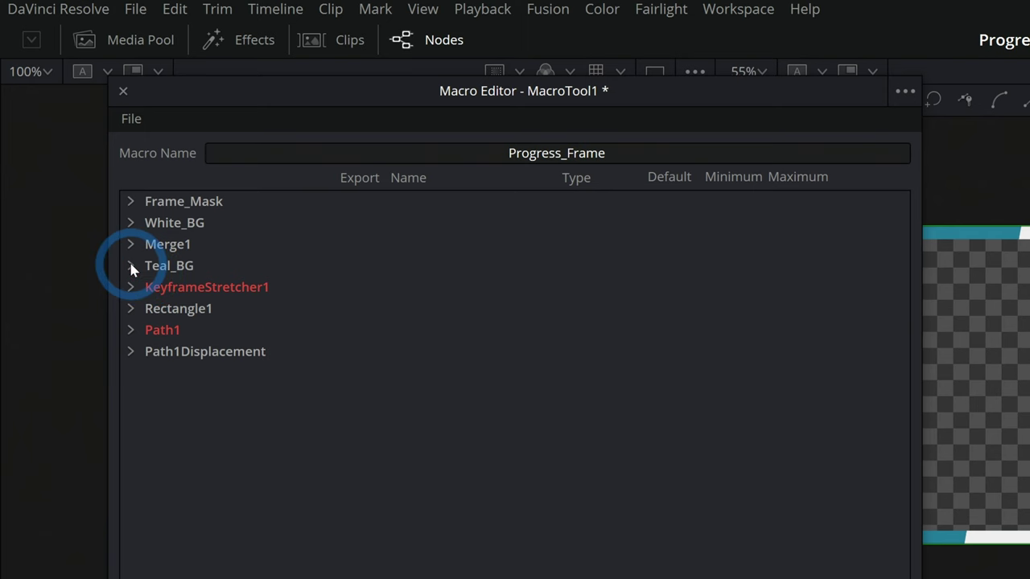
{"action": "left_click", "coordinate": [132, 266]}
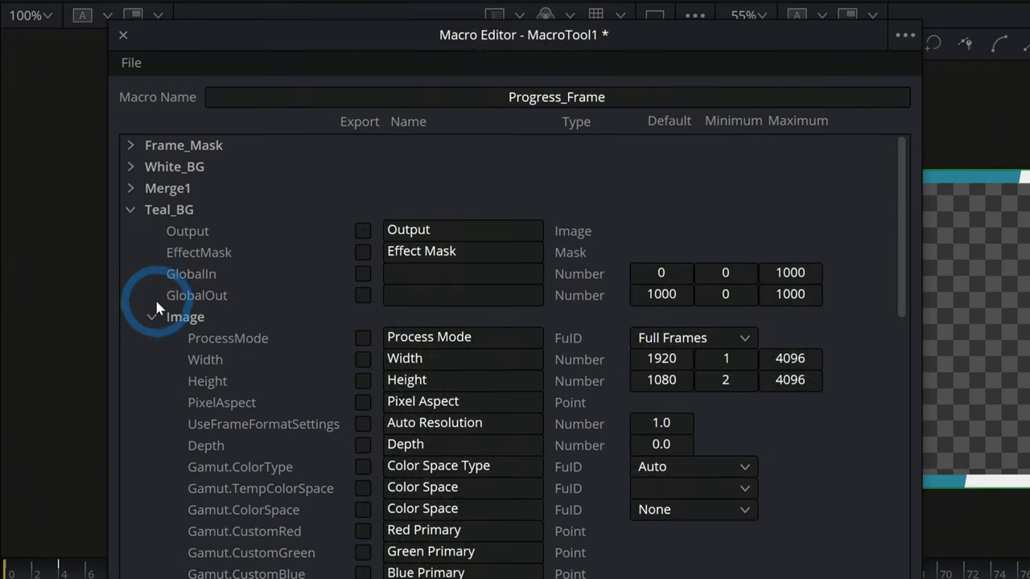
{"action": "left_click", "coordinate": [152, 374]}
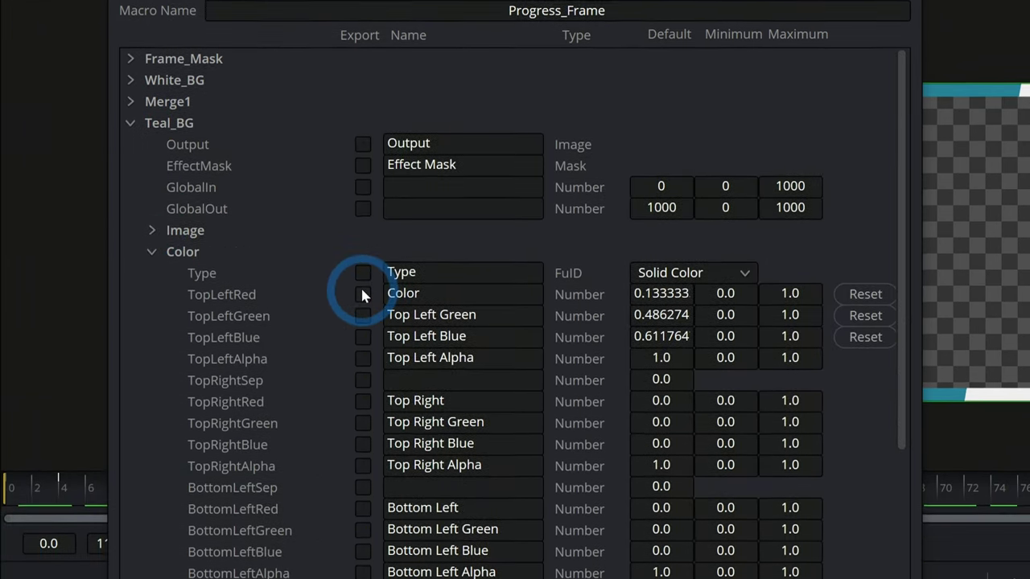
{"action": "left_click", "coordinate": [362, 295]}
{"action": "left_click", "coordinate": [363, 315]}
{"action": "left_click", "coordinate": [363, 338]}
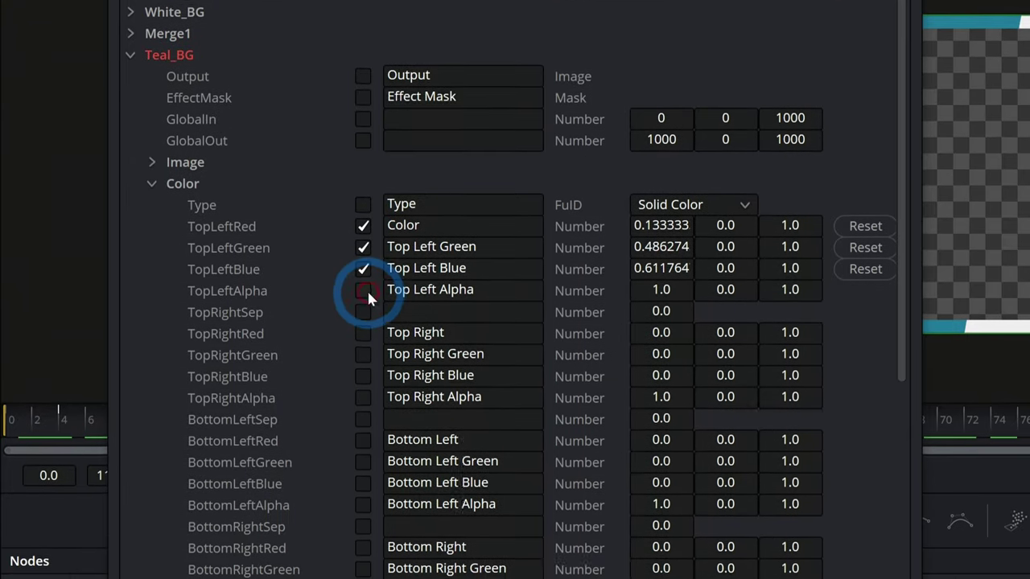
{"action": "left_click", "coordinate": [364, 291]}
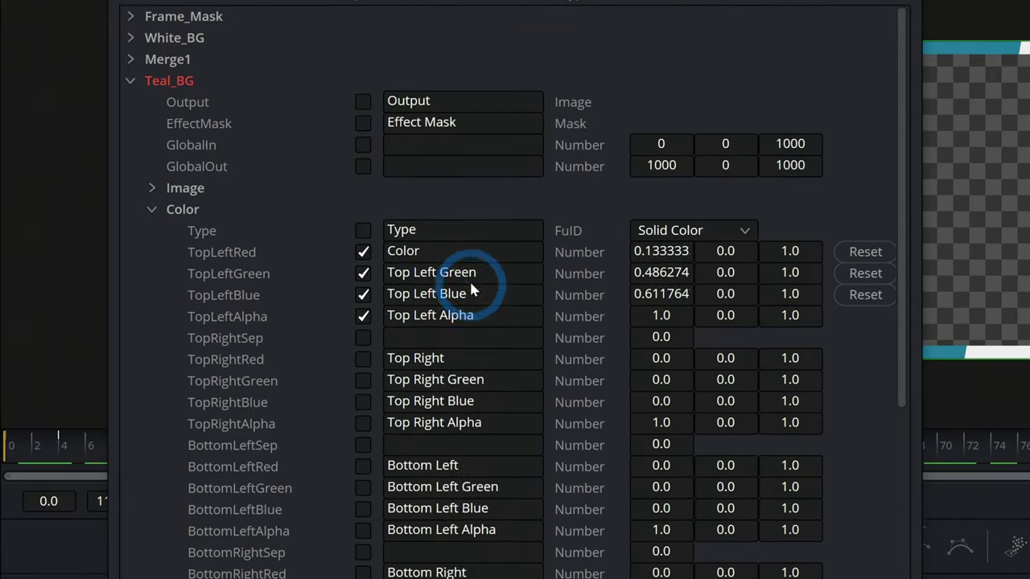
{"action": "left_click", "coordinate": [153, 211]}
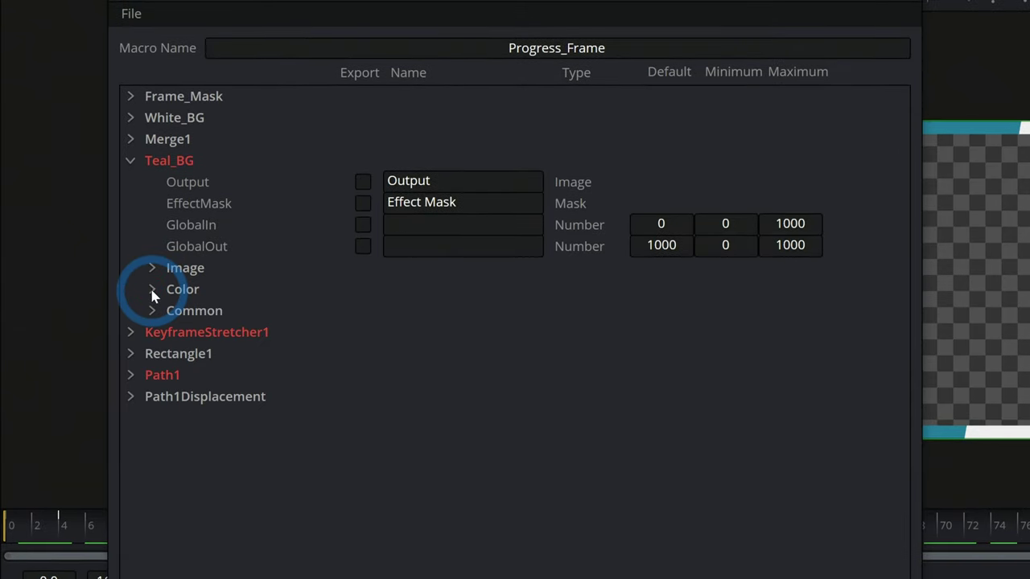
{"action": "left_click", "coordinate": [131, 160]}
- Save the macro as Progress_Frame.setting on the Desktop
{"action": "left_click", "coordinate": [131, 13]}
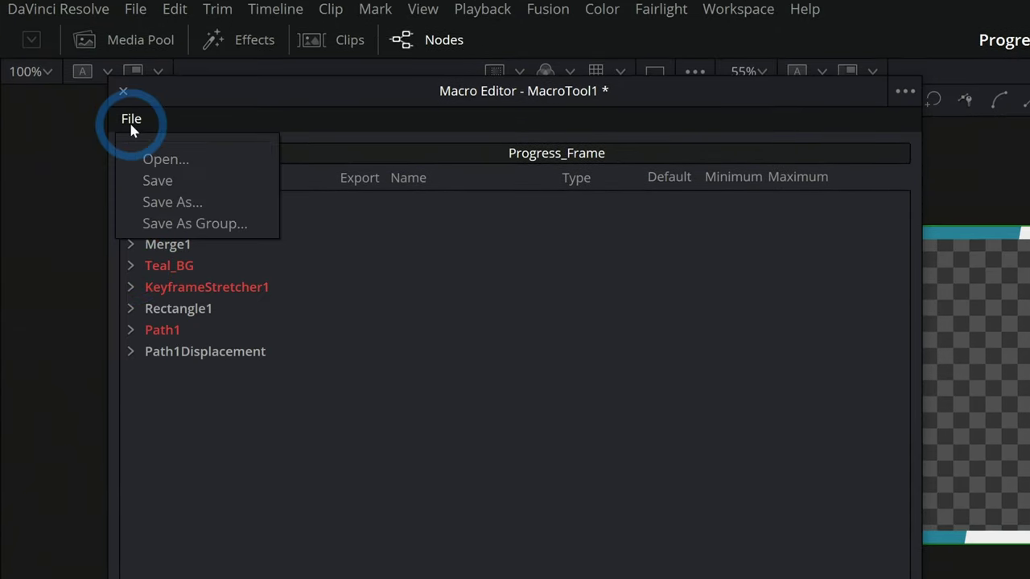
{"action": "left_click", "coordinate": [184, 201]}
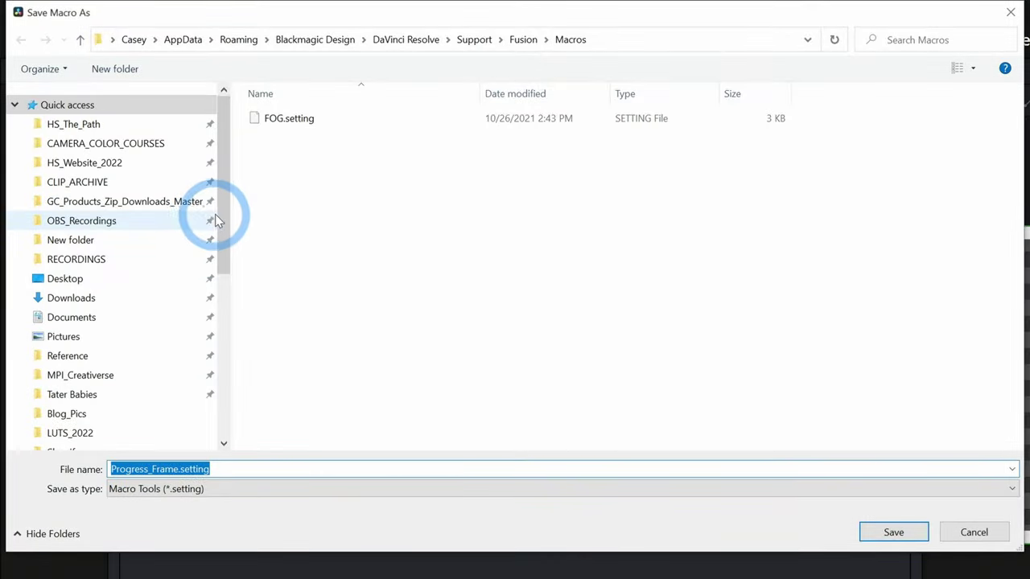
{"action": "left_click", "coordinate": [65, 278]}
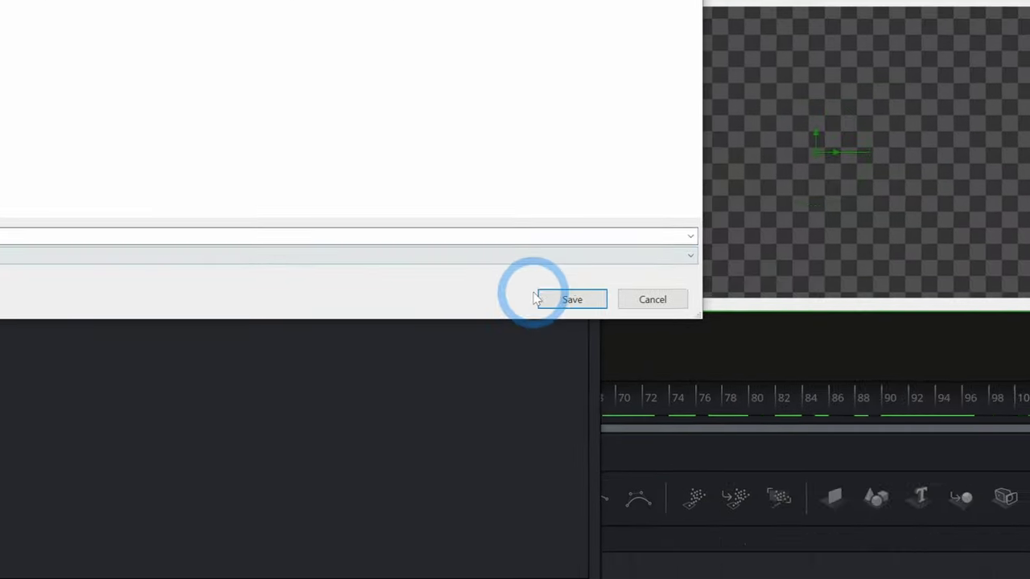
{"action": "left_click", "coordinate": [877, 354]}
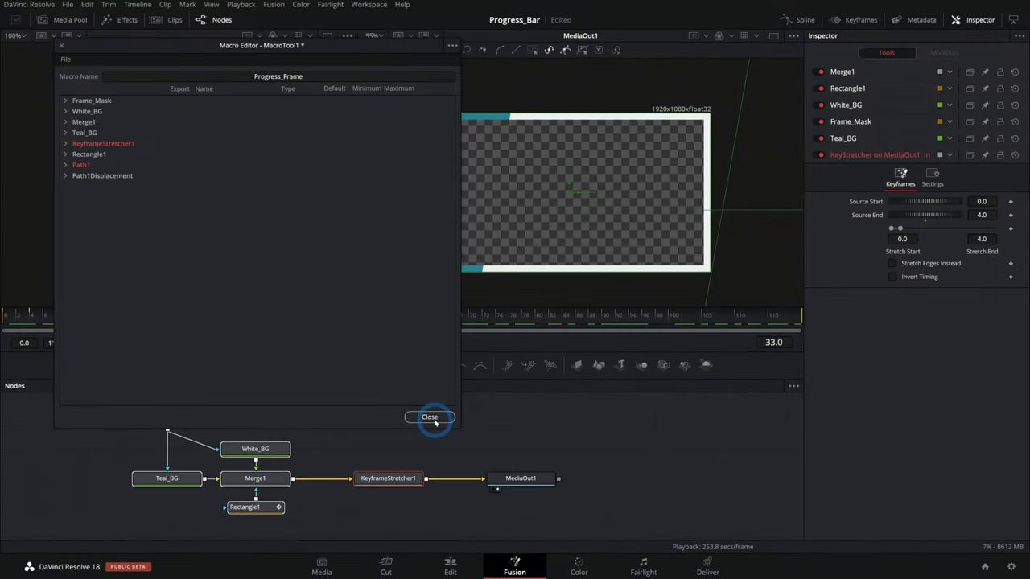
- Close the Macro Editor, create a folder named Edit and move Progress_Frame.setting into it
{"action": "left_click", "coordinate": [429, 418]}
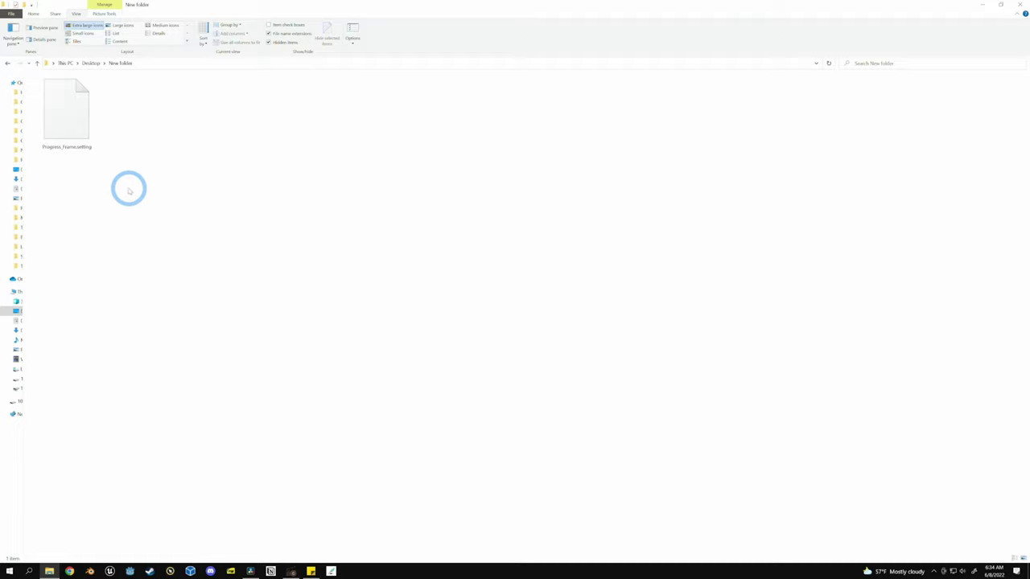
{"action": "right_click", "coordinate": [260, 296]}
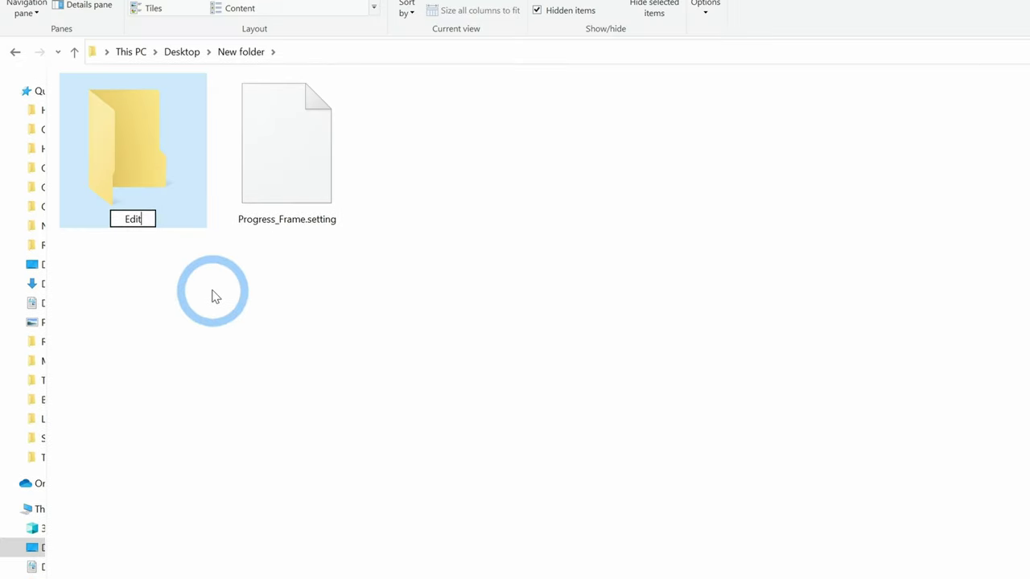
{"action": "key", "text": "Return"}
{"action": "left_click_drag", "start_coordinate": [278, 157], "coordinate": [138, 163]}
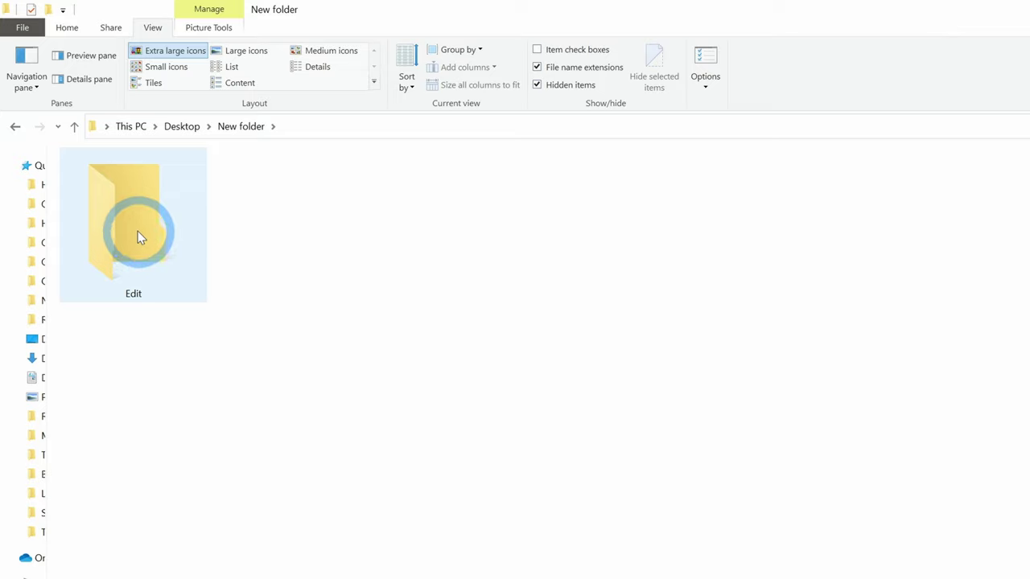
- Create an empty subfolder inside Edit, then return to DaVinci Resolve
{"action": "double_click", "coordinate": [137, 235]}
{"action": "right_click", "coordinate": [170, 246]}
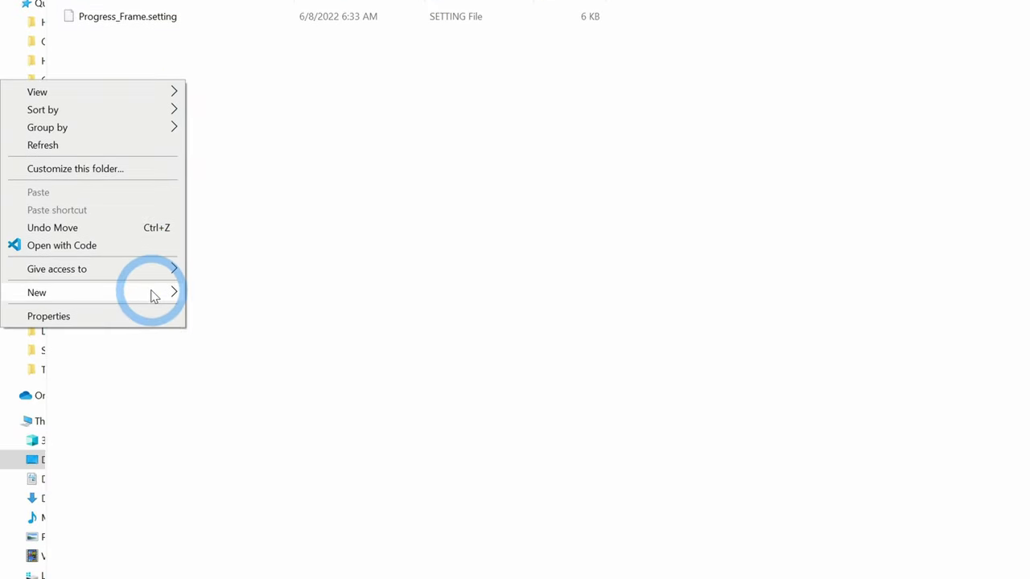
{"action": "left_click", "coordinate": [154, 296]}
{"action": "left_click", "coordinate": [214, 292]}
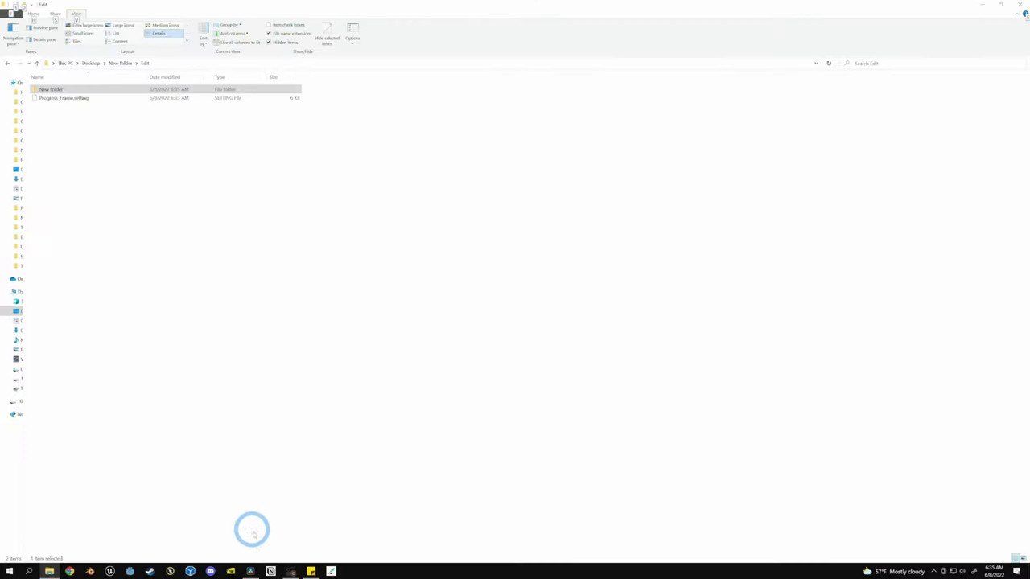
{"action": "left_click", "coordinate": [252, 571]}
{"action": "left_click", "coordinate": [285, 222]}
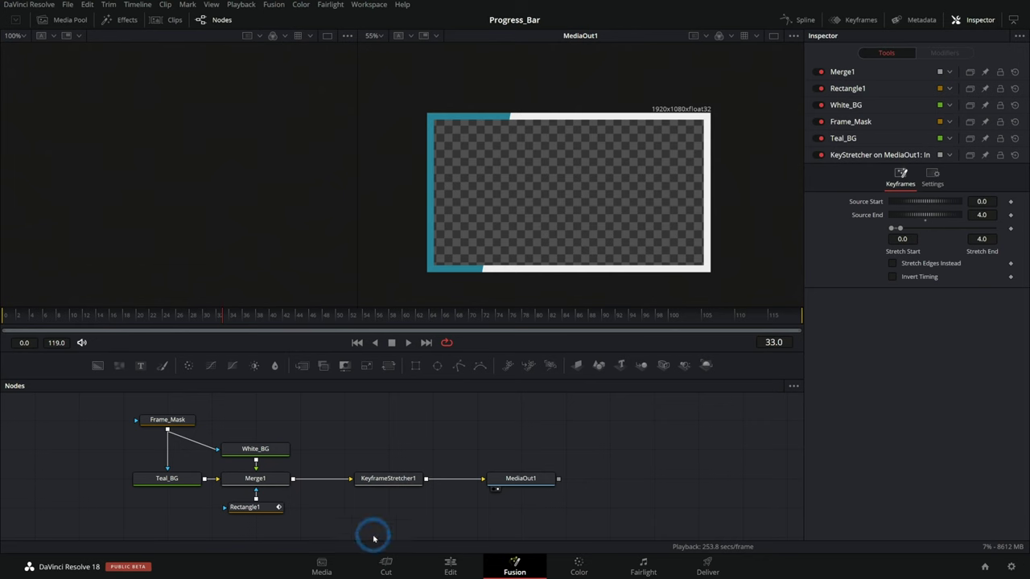
- Show Effects > Toolbox > Generators on the Edit page, scrolled to Fusion Generators
{"action": "left_click", "coordinate": [450, 566]}
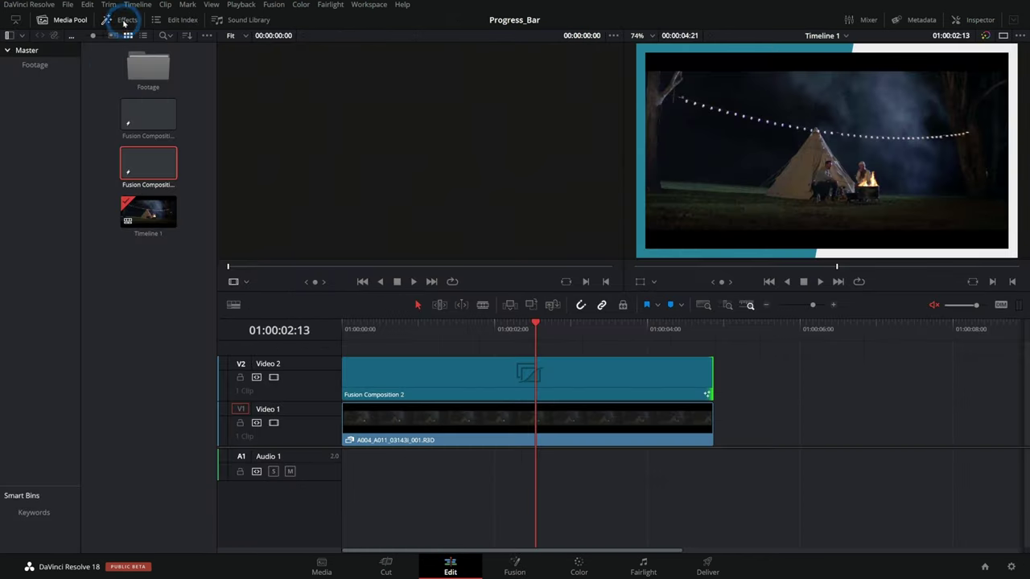
{"action": "left_click", "coordinate": [123, 22]}
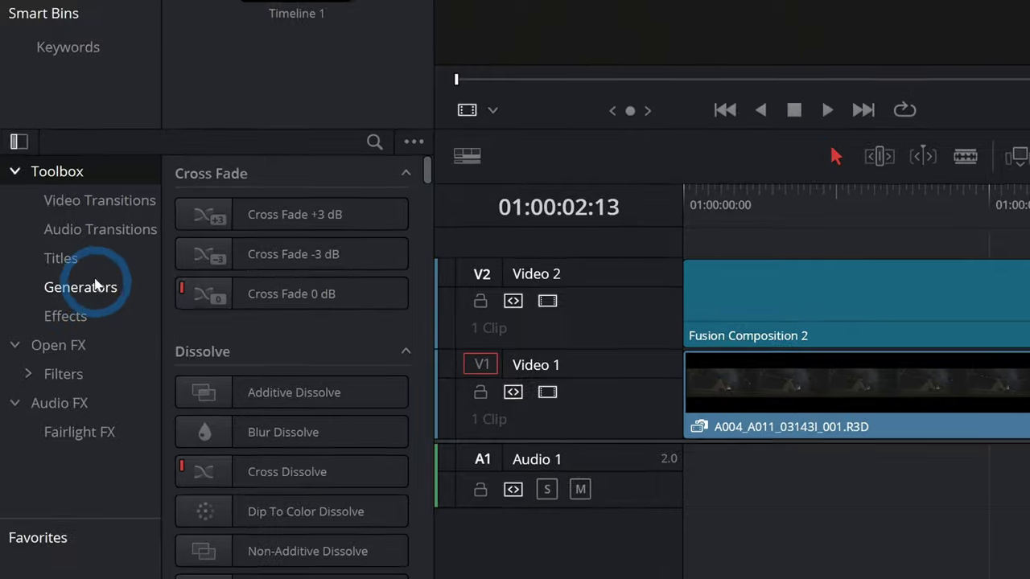
{"action": "left_click", "coordinate": [103, 298]}
{"action": "scroll", "coordinate": [142, 295], "scroll_direction": "down", "scroll_amount": 5}
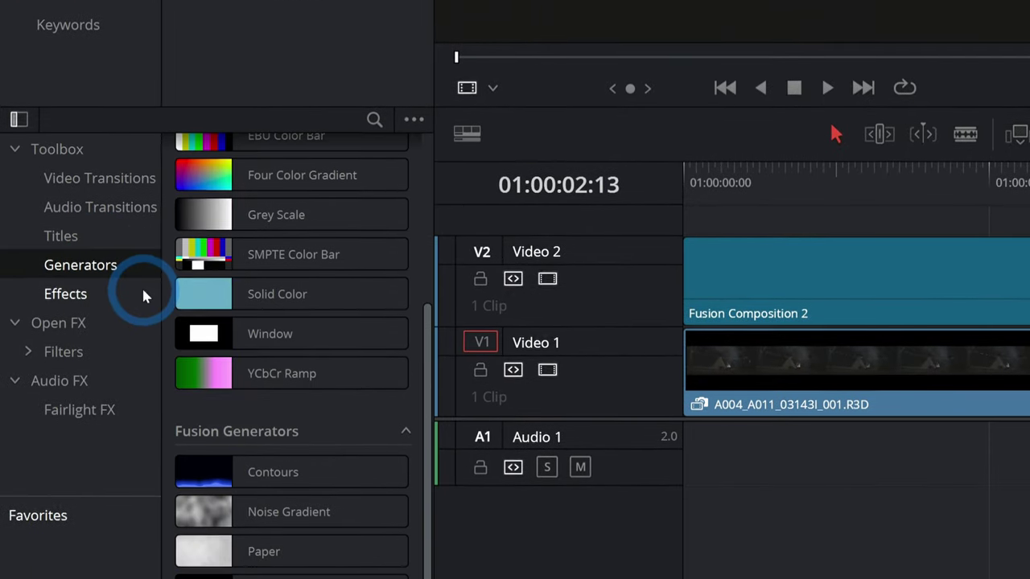
{"action": "left_click", "coordinate": [116, 180]}
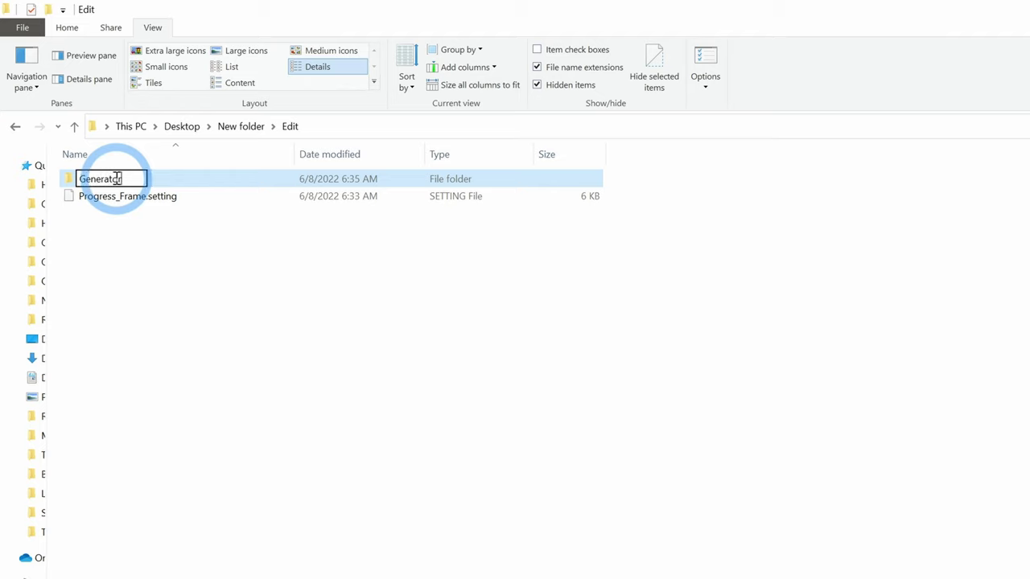
- Name the subfolder Generators and move Progress_Frame.setting into it
{"action": "type", "text": "s"}
{"action": "left_click", "coordinate": [125, 195]}
{"action": "left_click_drag", "start_coordinate": [115, 195], "coordinate": [107, 181]}
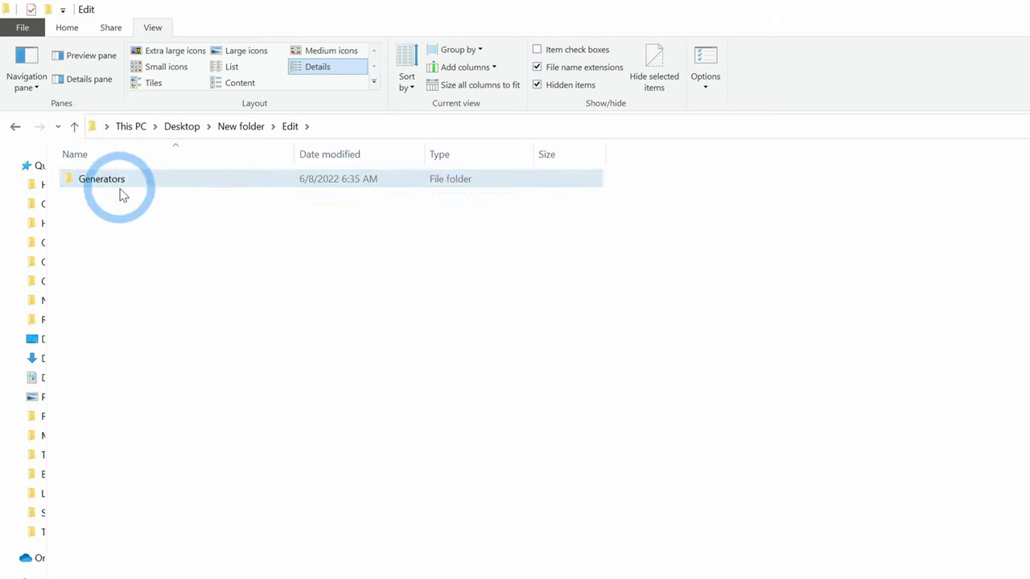
- Compress the Edit folder into Edit.zip with 7-Zip and start renaming the archive
{"action": "left_click", "coordinate": [240, 127]}
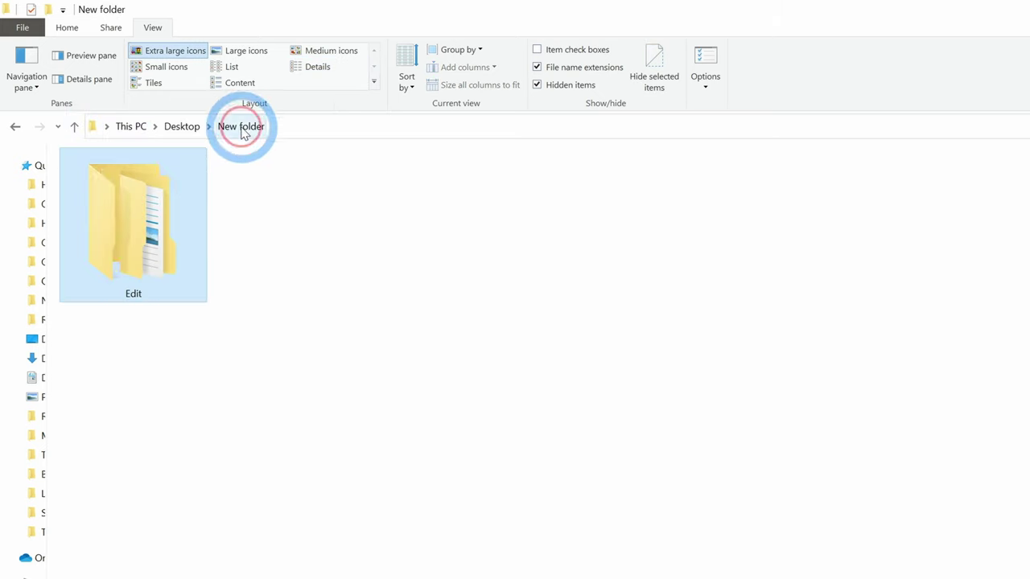
{"action": "right_click", "coordinate": [163, 211]}
{"action": "mouse_move", "coordinate": [193, 337]}
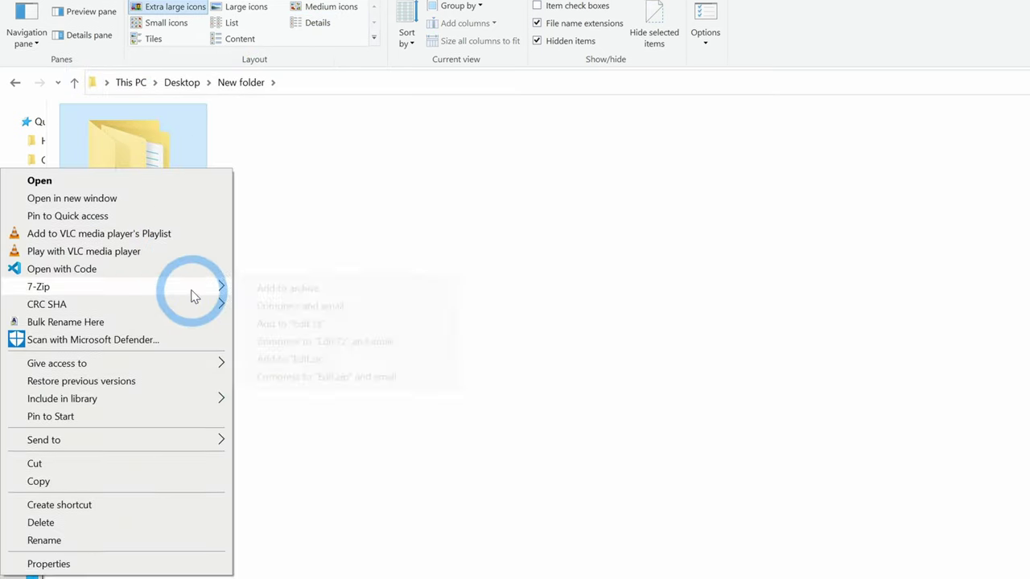
{"action": "left_click", "coordinate": [266, 288]}
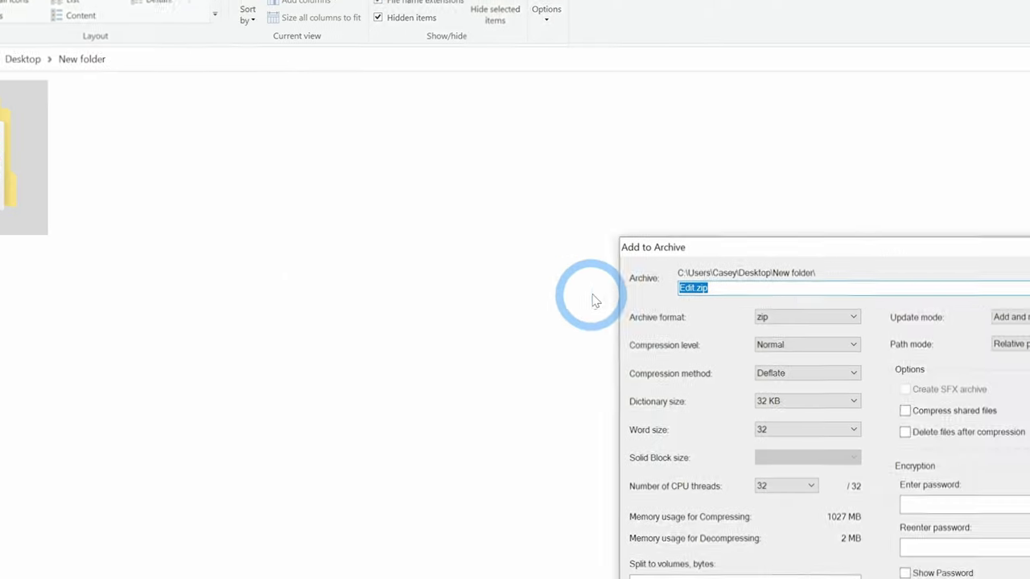
{"action": "left_click", "coordinate": [529, 399]}
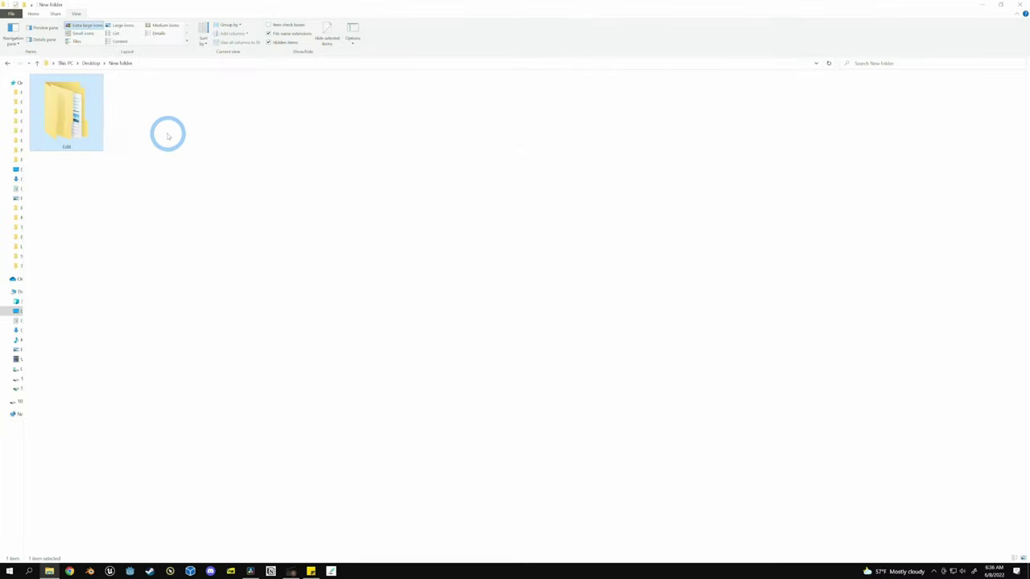
{"action": "left_click", "coordinate": [153, 148]}
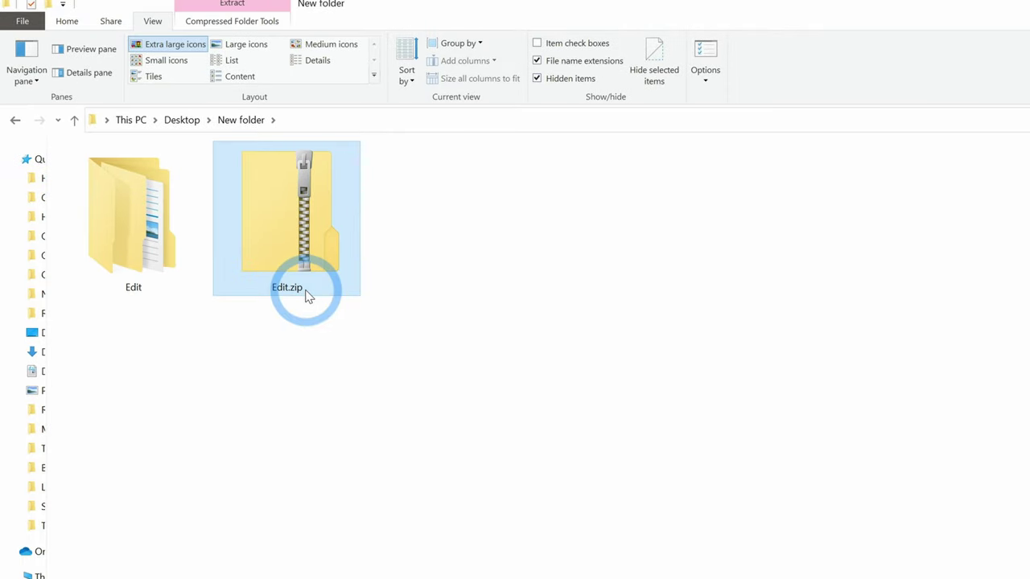
{"action": "left_click", "coordinate": [308, 293]}
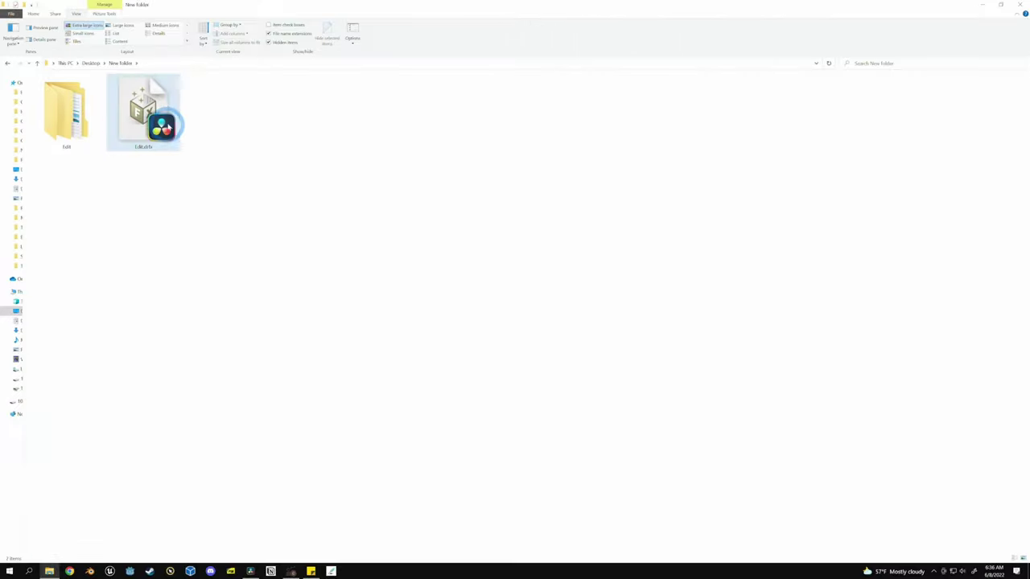
- Drop Edit.drfx into the Fusion node area and install the bundle
{"action": "left_click", "coordinate": [258, 571]}
{"action": "left_click", "coordinate": [427, 315]}
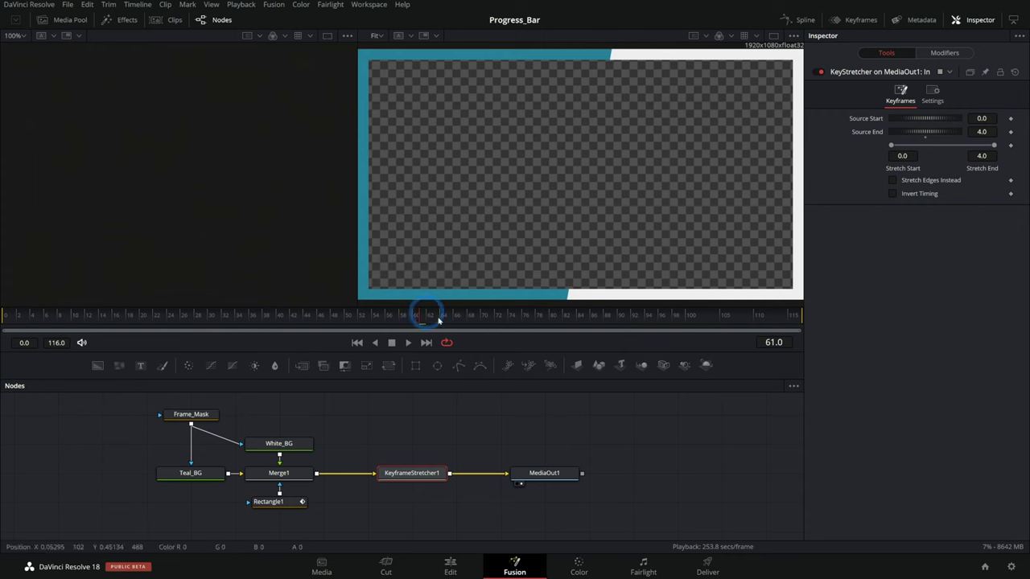
{"action": "left_click_drag", "start_coordinate": [287, 379], "coordinate": [480, 429]}
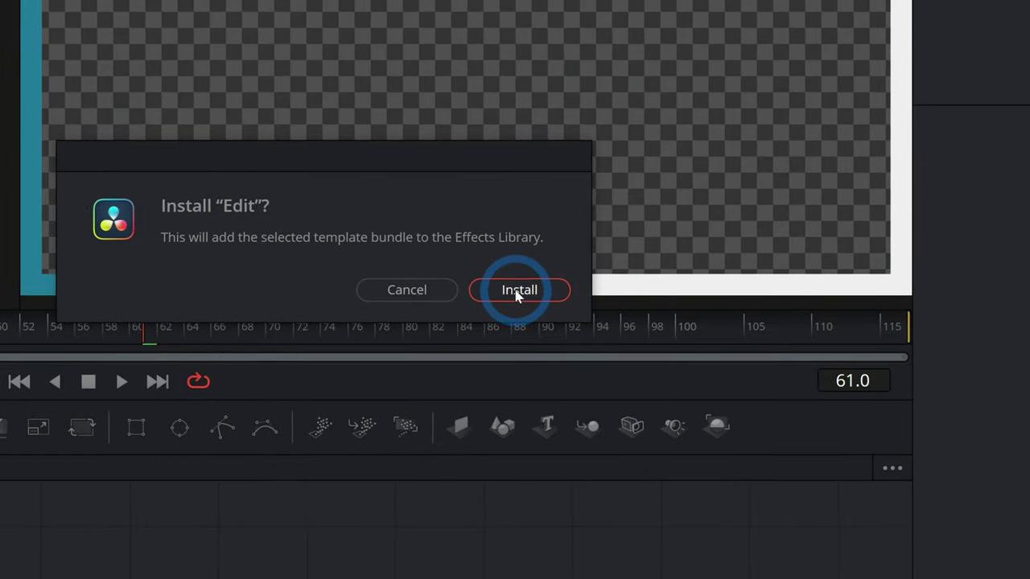
{"action": "left_click", "coordinate": [574, 326]}
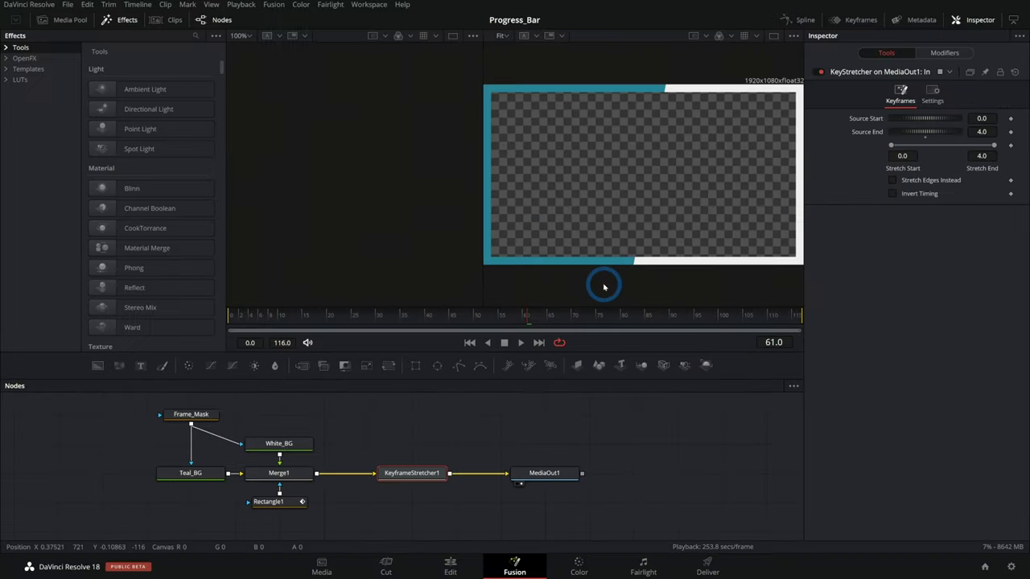
{"action": "left_click", "coordinate": [452, 563]}
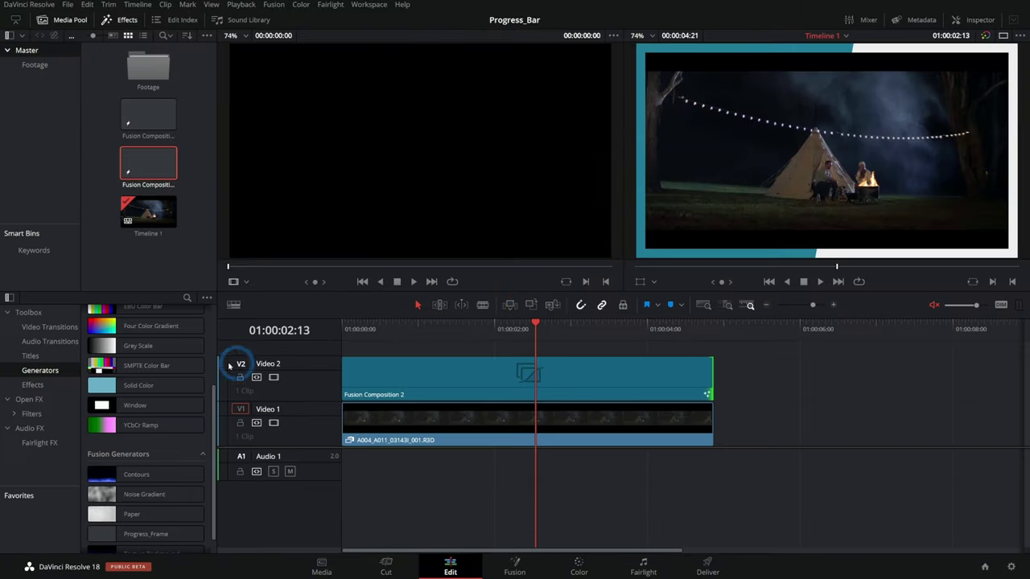
- Swap the Fusion Composition 2 clip on V2 for Progress_Frame, trimmed to the campsite footage
{"action": "scroll", "coordinate": [172, 383], "scroll_direction": "down", "scroll_amount": 1}
{"action": "left_click", "coordinate": [152, 514]}
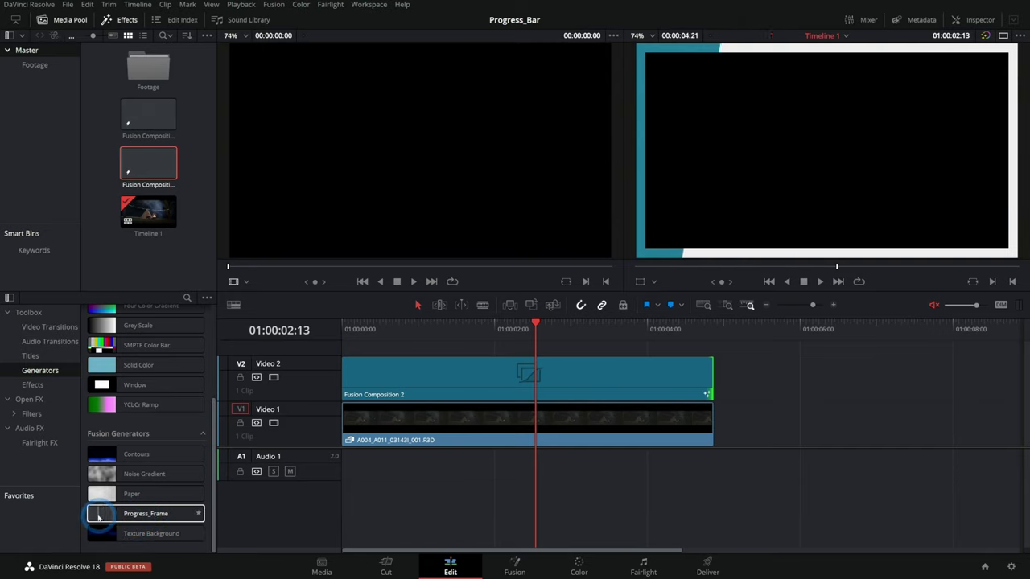
{"action": "key", "text": "ctrl+z"}
{"action": "left_click_drag", "start_coordinate": [118, 515], "coordinate": [347, 388]}
{"action": "left_click", "coordinate": [440, 368]}
{"action": "left_click_drag", "start_coordinate": [710, 374], "coordinate": [710, 374]}
{"action": "left_click_drag", "start_coordinate": [536, 322], "coordinate": [359, 349]}
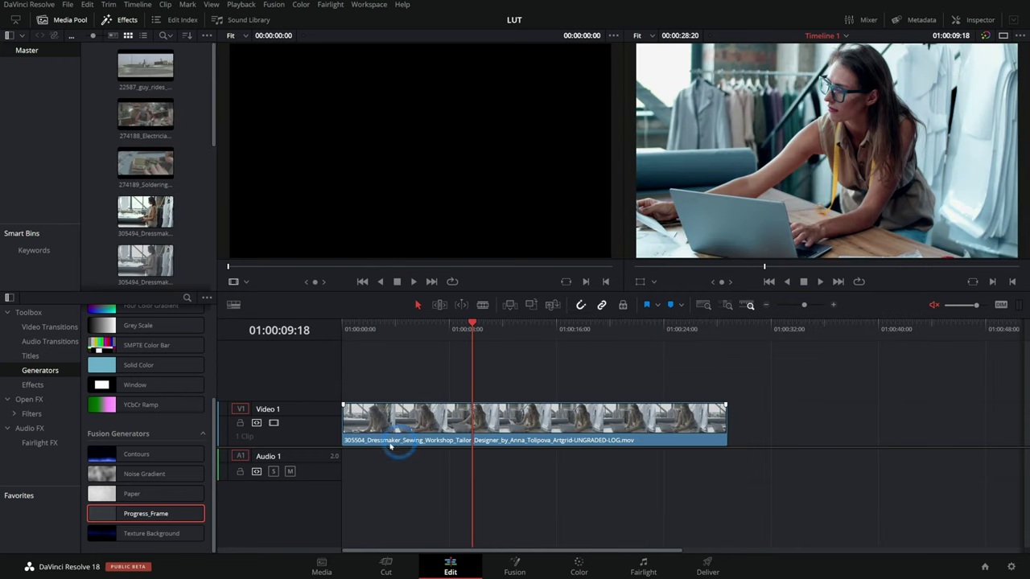
- Place Progress_Frame on V2 above the dressmaker footage and play the timeline from the start
{"action": "left_click_drag", "start_coordinate": [145, 519], "coordinate": [726, 393]}
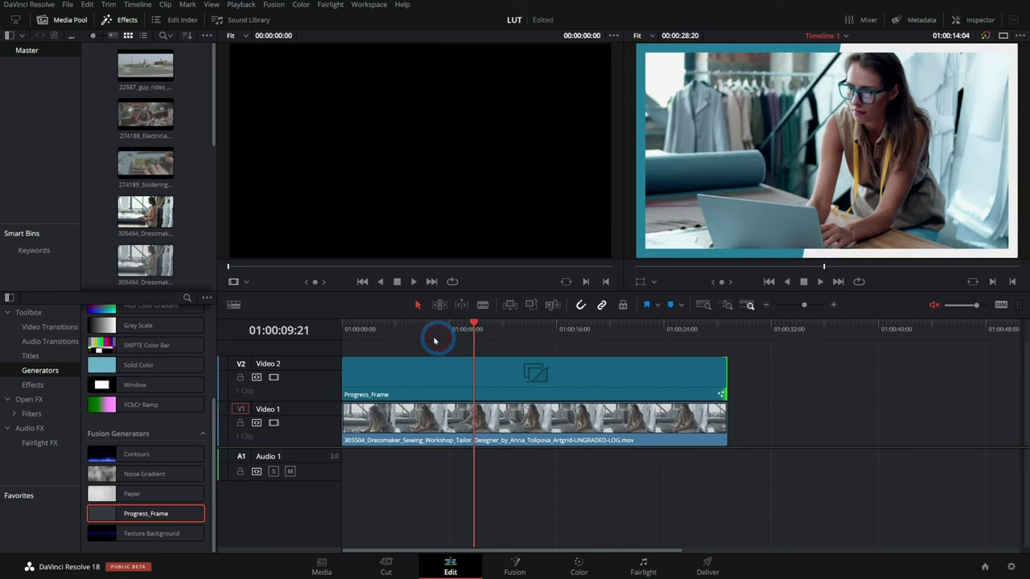
{"action": "left_click", "coordinate": [348, 336]}
{"action": "left_click", "coordinate": [444, 359]}
{"action": "key", "text": "space"}
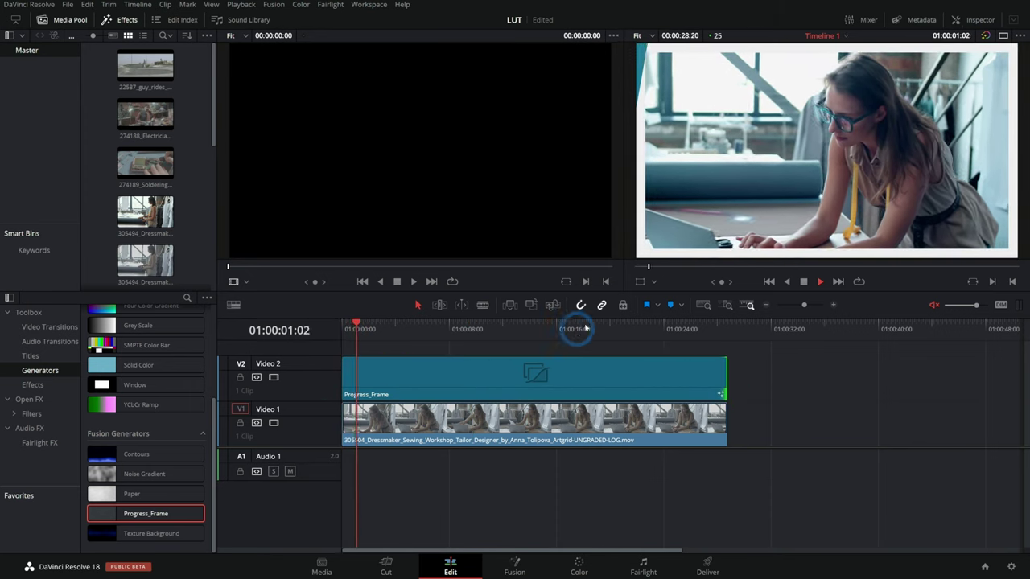